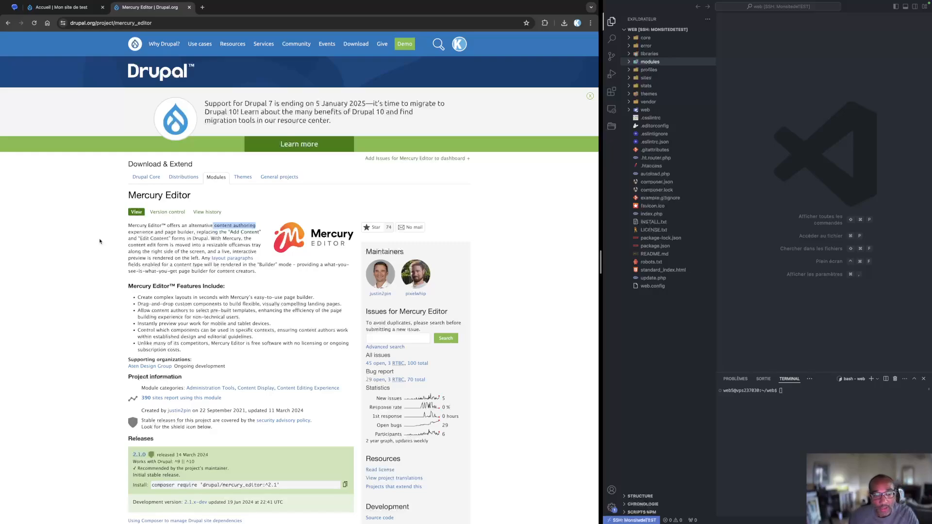
Copy the composer require 'drupal/mercury_editor:^2.1' command from the project page and run it in the terminal
click(103, 241)
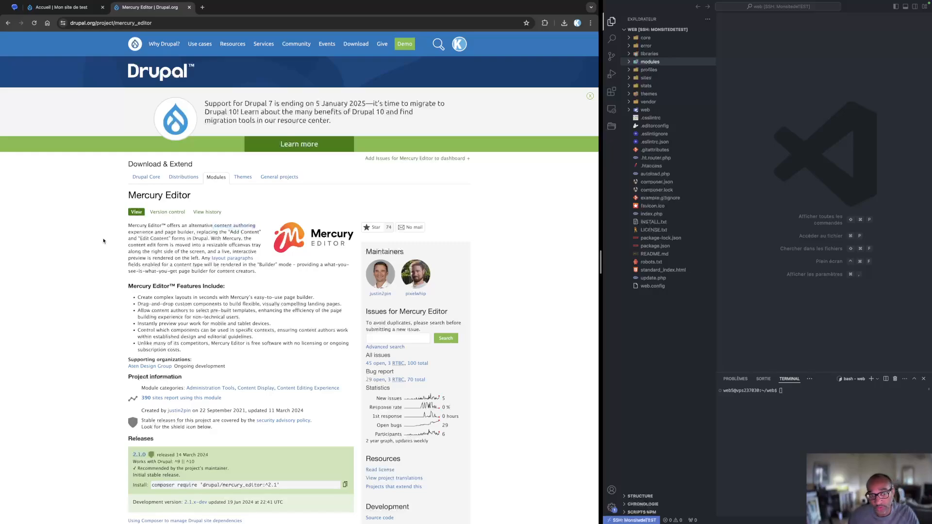
click(345, 485)
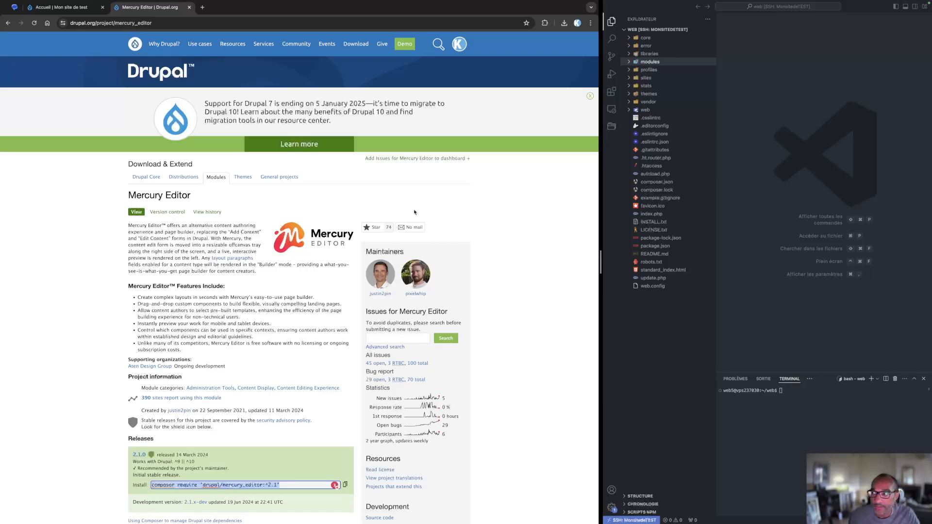
click(91, 236)
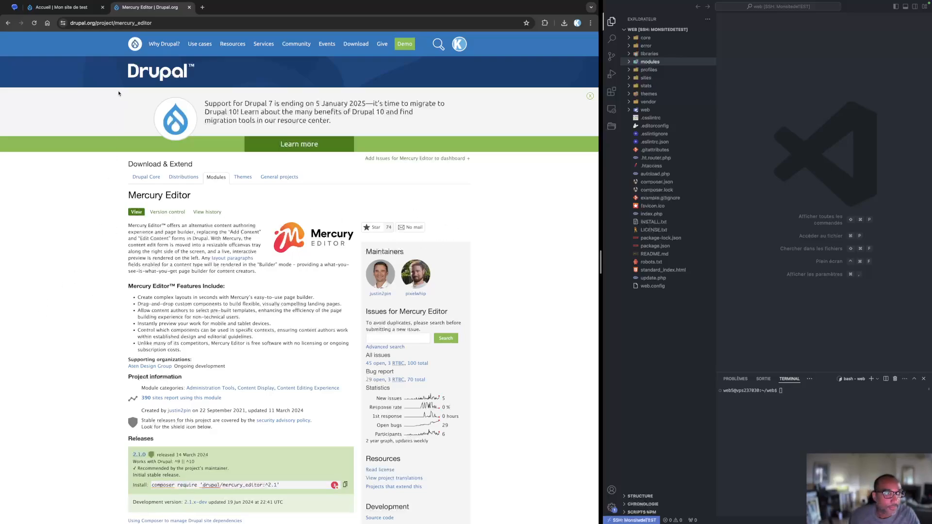
click(345, 484)
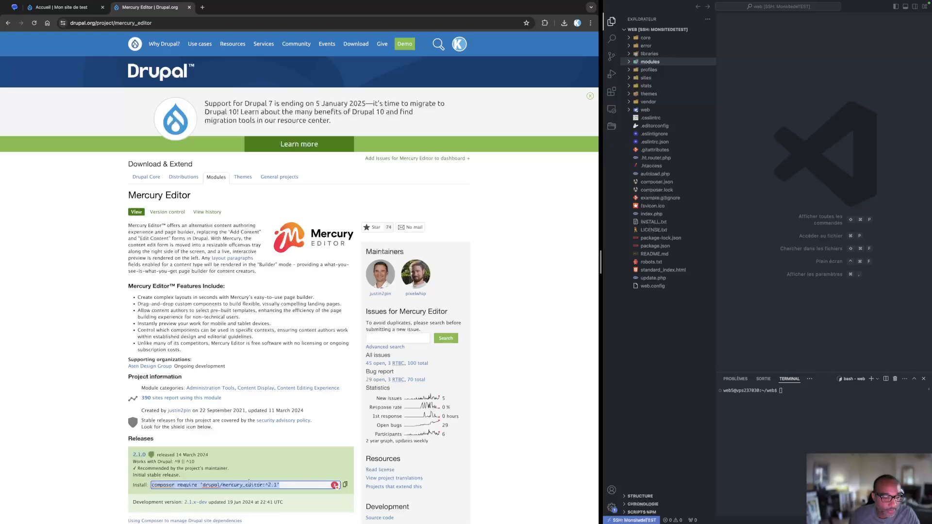
click(803, 418)
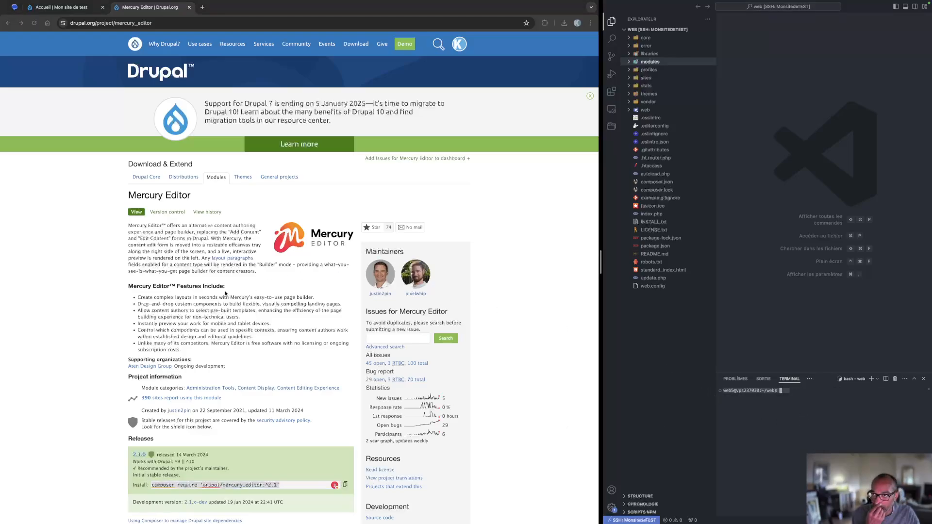
click(81, 235)
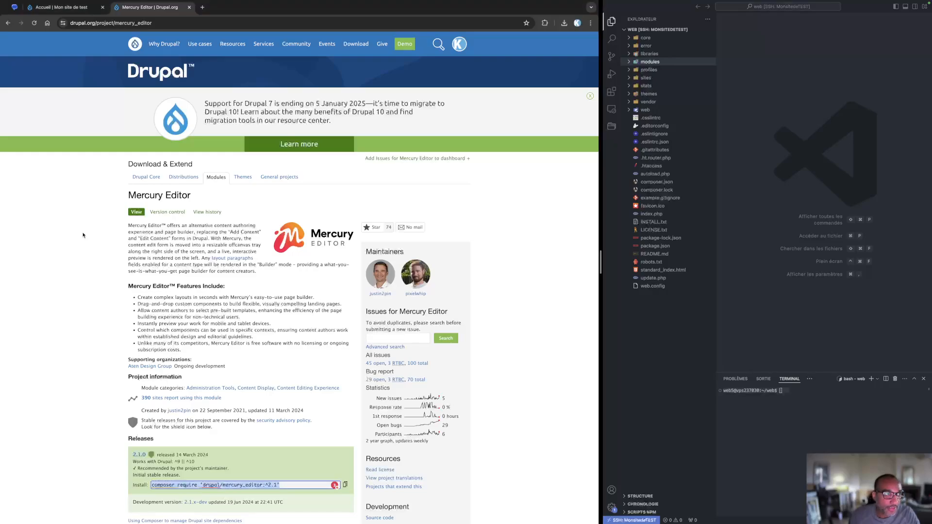
click(798, 392)
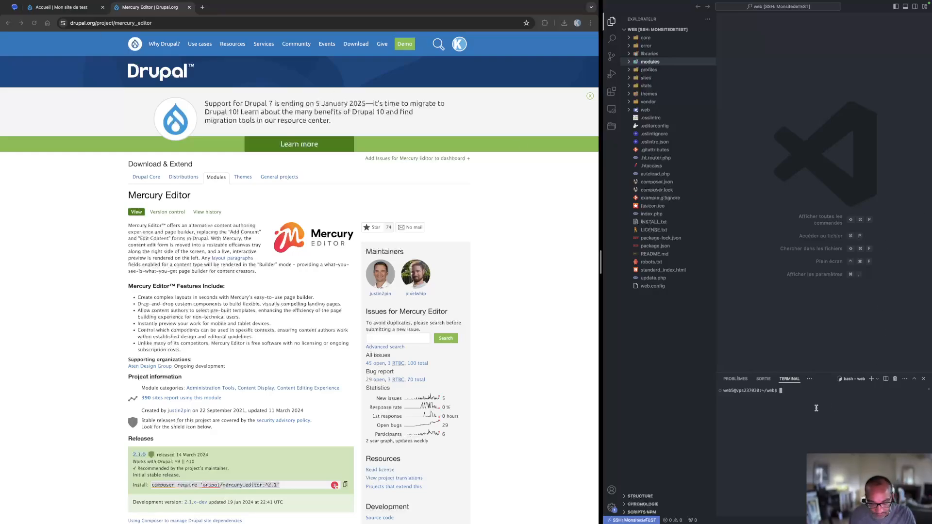
key(super+v)
click(87, 454)
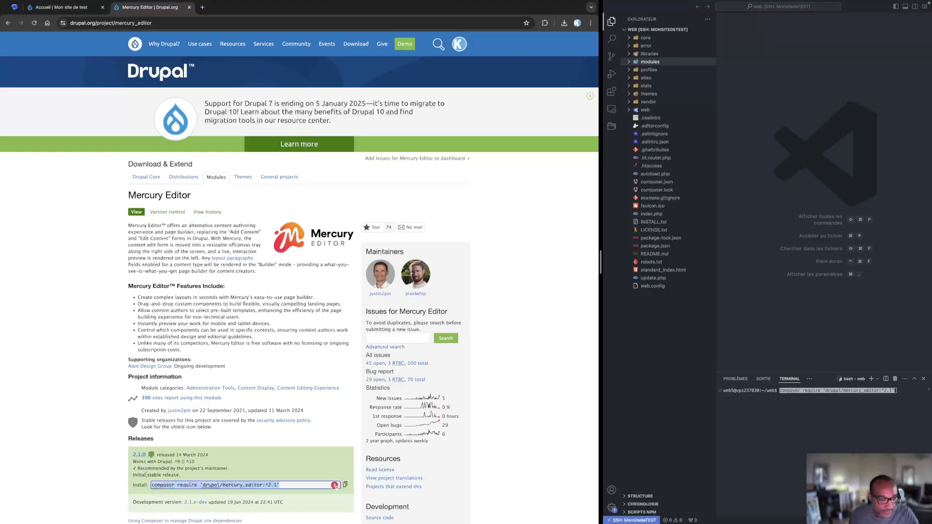
click(345, 485)
click(847, 420)
key(Return)
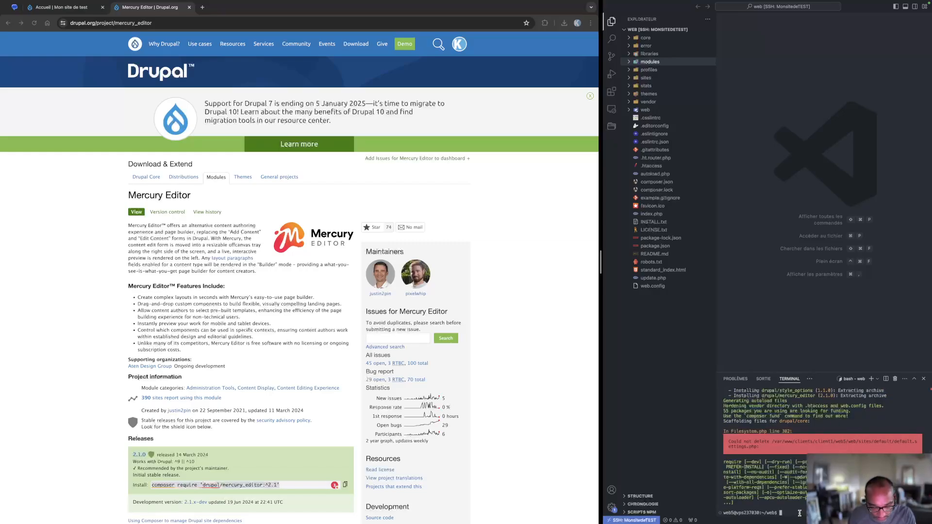
Rerun the drush alias definition recalled from the terminal history
key(ctrl+r)
text(alis)
key(Return)
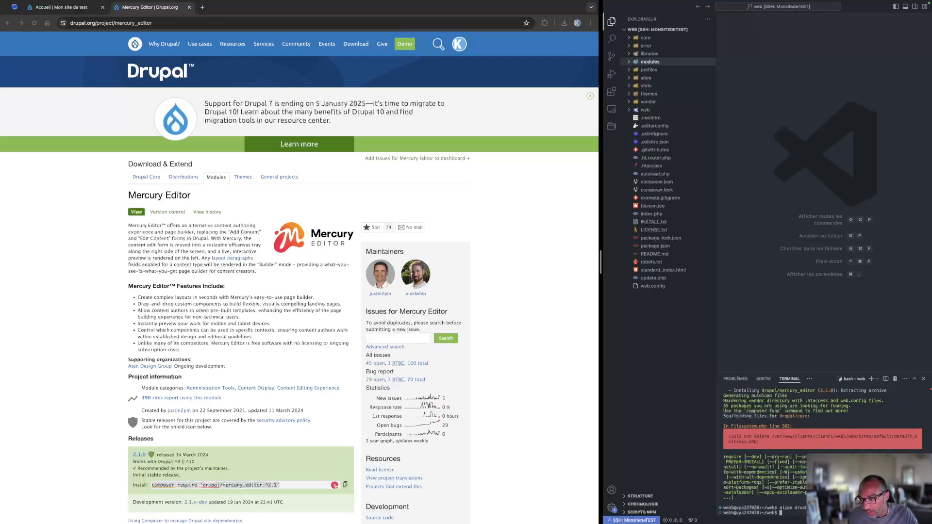
mouse_move(777, 523)
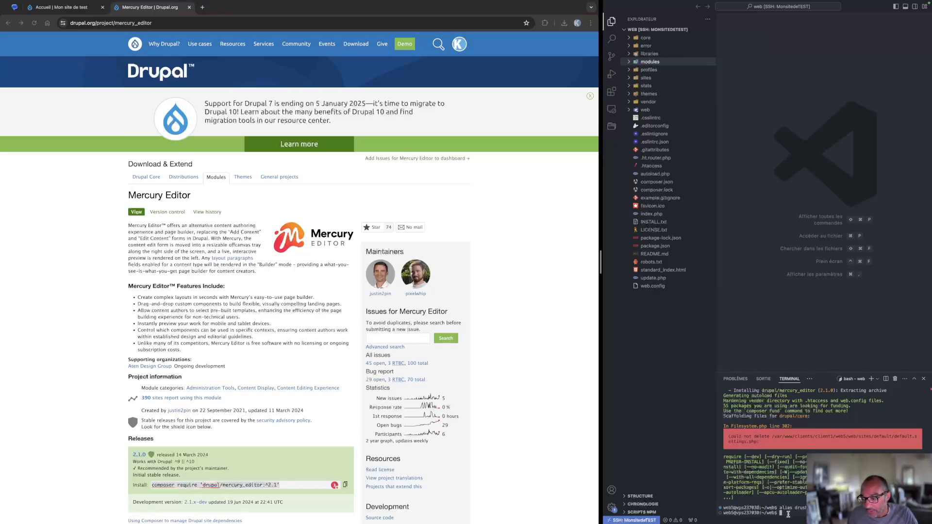
Enable the module with drush en mercury_editor, pasting the machine name taken from the project URL
click(114, 314)
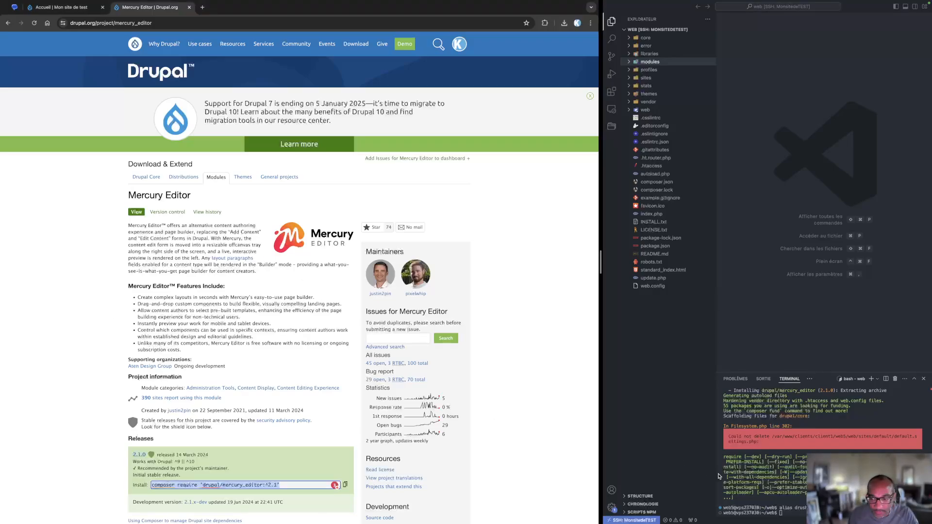
click(787, 513)
text(drush en)
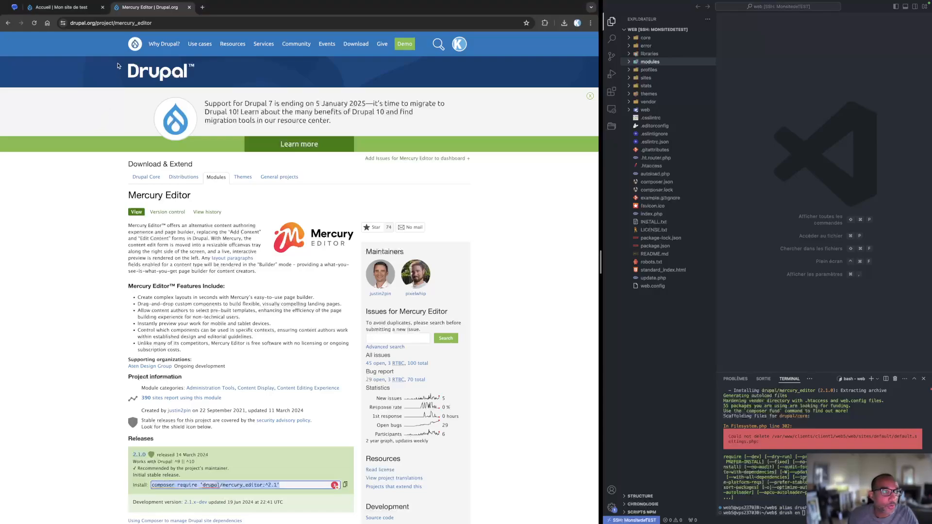
drag(114, 23, 183, 25)
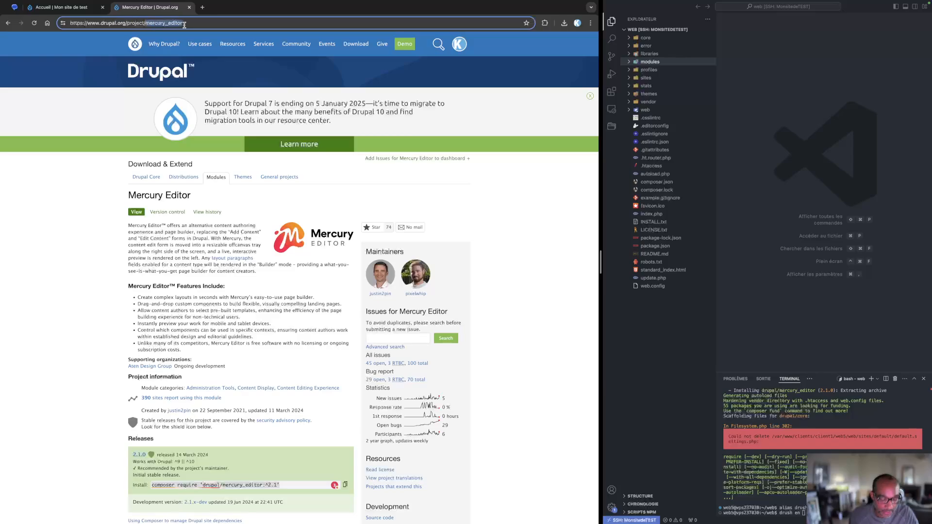
click(803, 514)
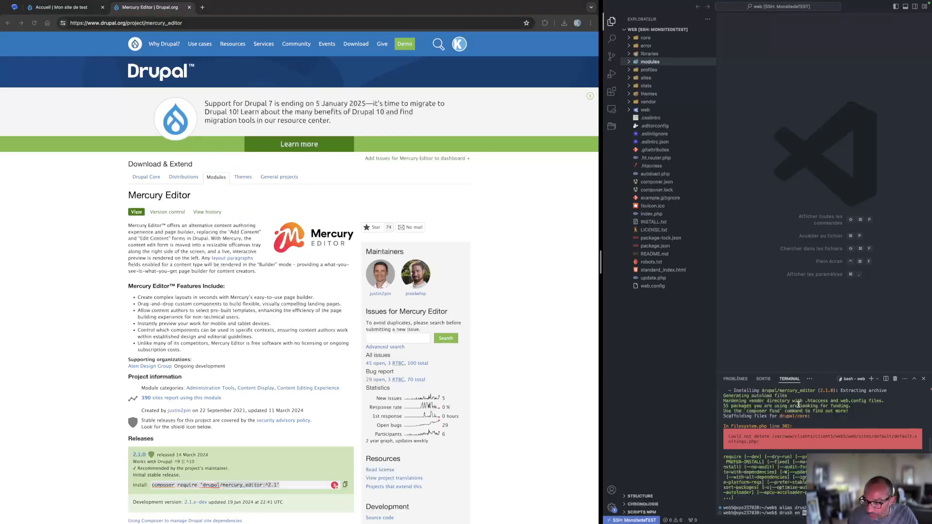
drag(777, 391, 818, 397)
key(Return)
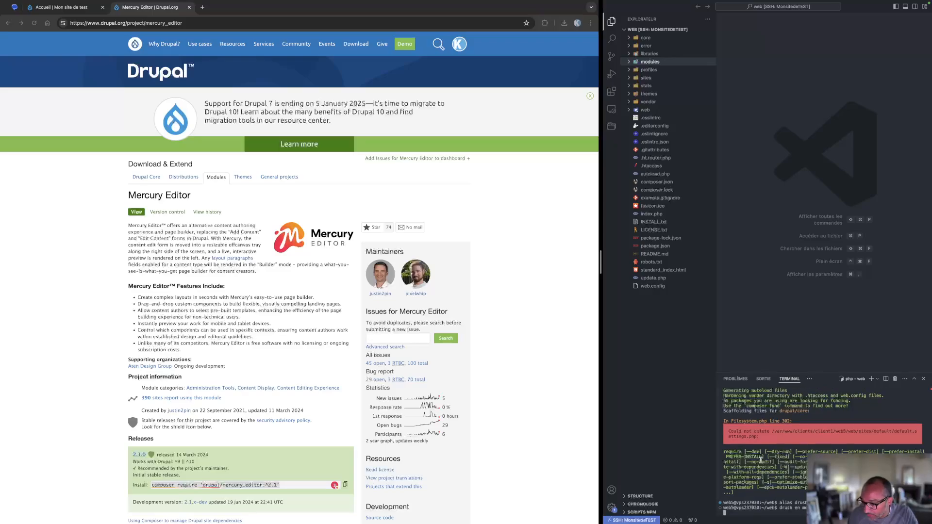
Switch to the test site tab and reload the page
click(97, 217)
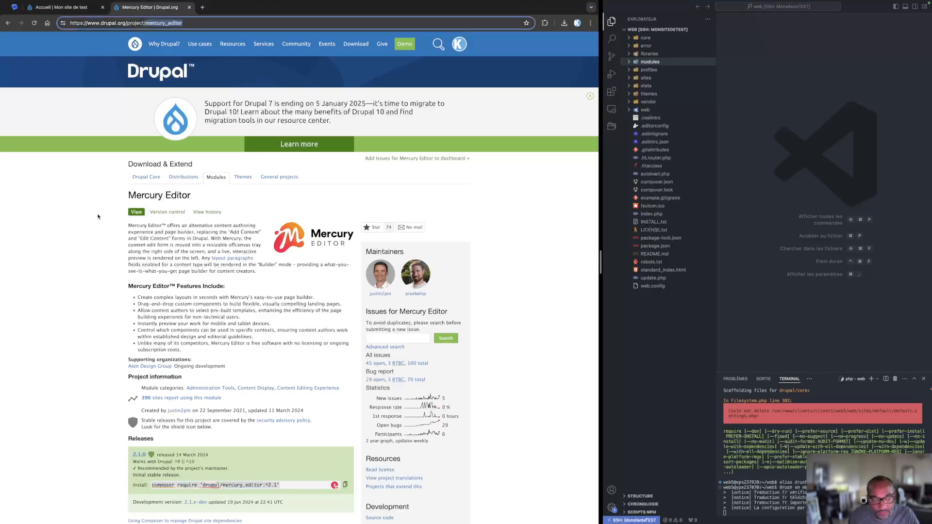
click(66, 8)
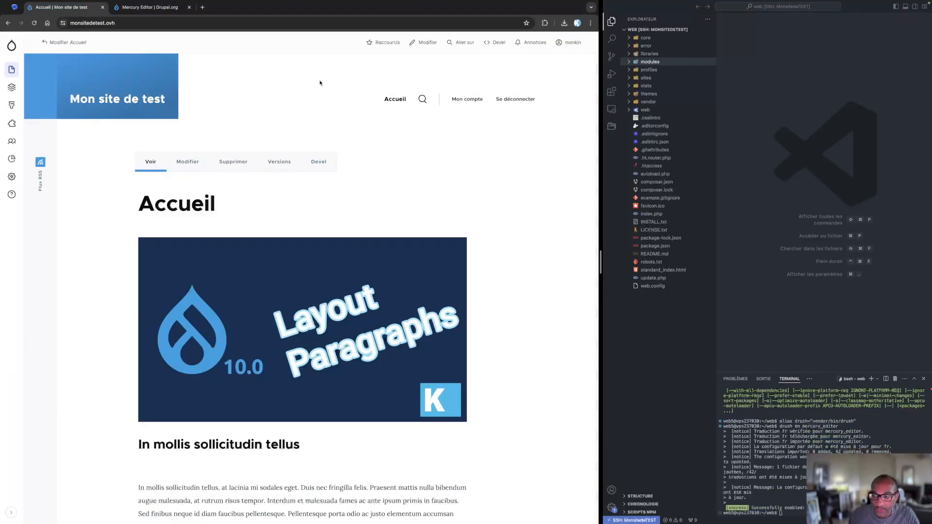
mouse_move(12, 88)
click(34, 23)
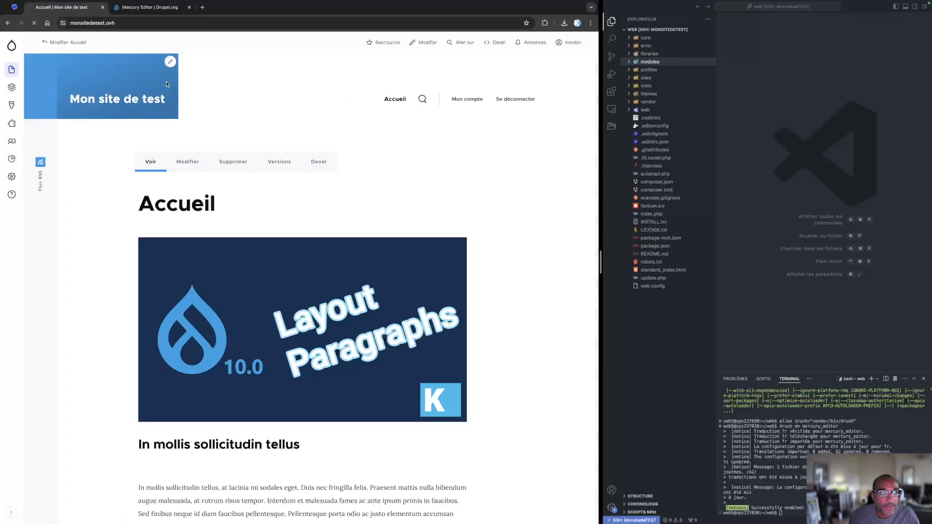
Search for mercury in the Go to launcher and open Mercury Editor settings
click(463, 43)
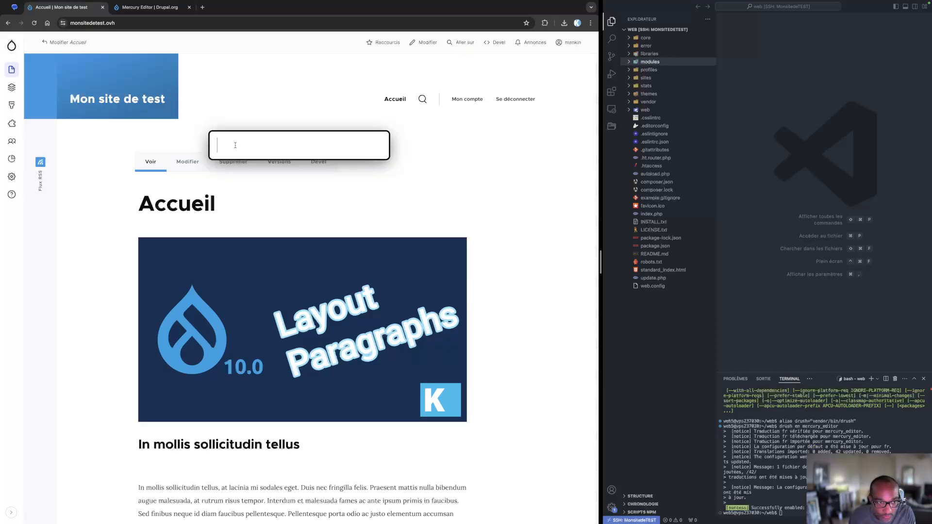
text(mercury)
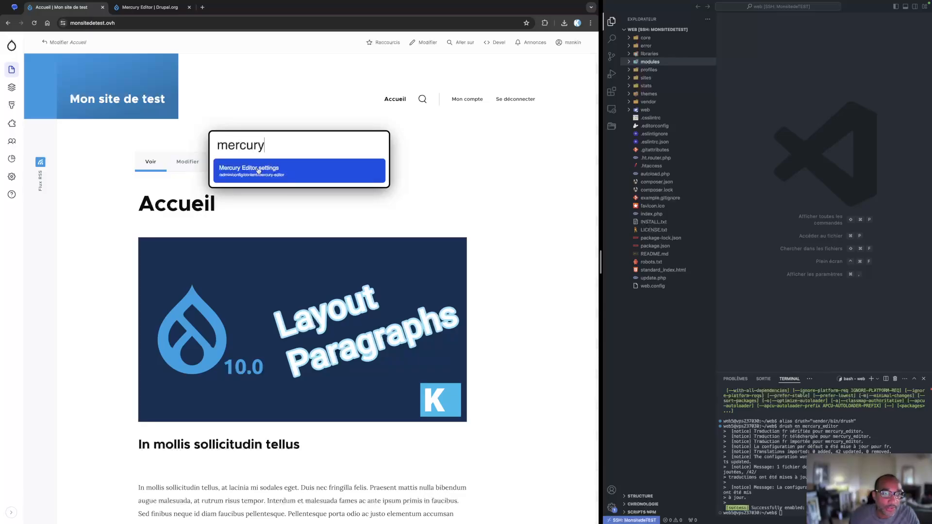
click(259, 171)
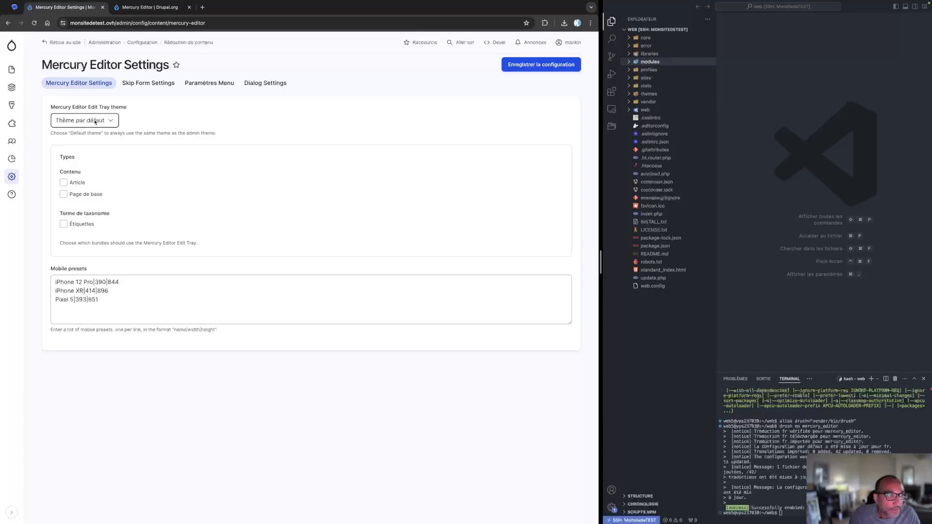
Enable the Mercury Editor edit tray for the Page de base content type, keeping the default tray theme
click(79, 123)
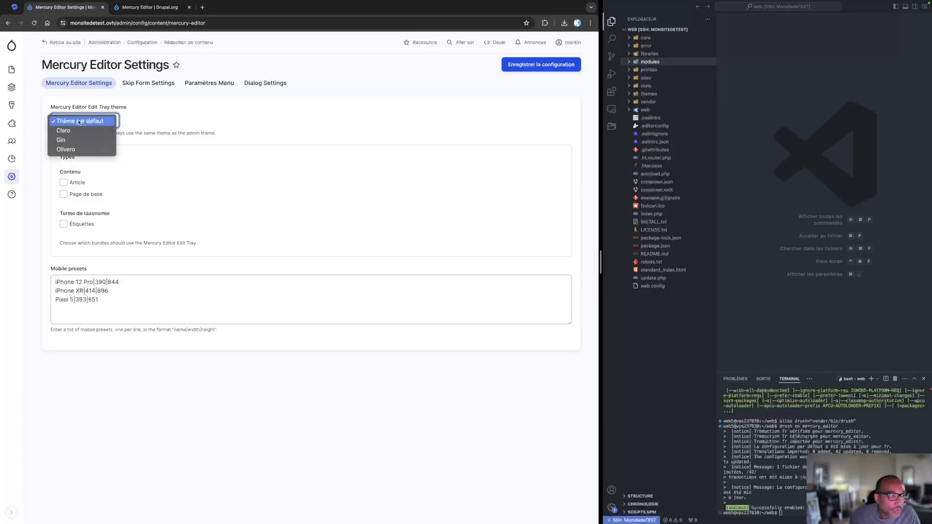
click(157, 120)
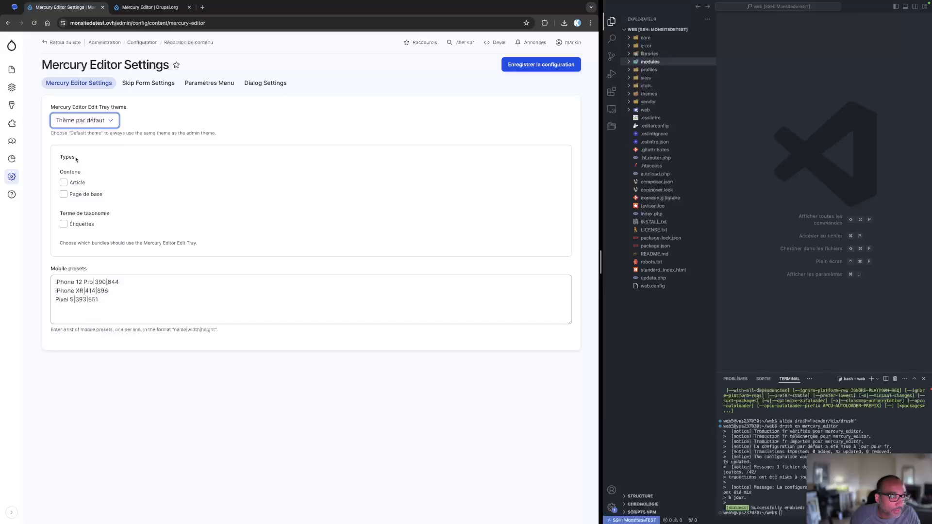
click(63, 194)
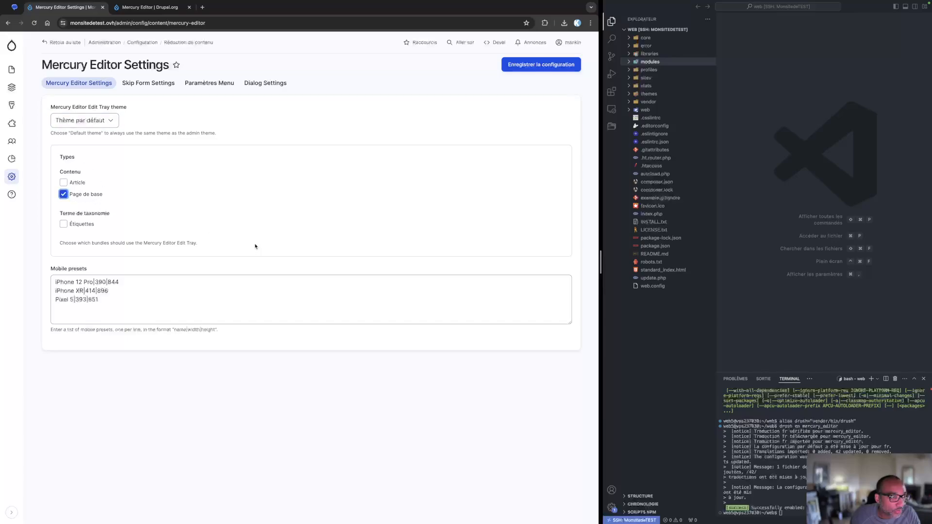
Save the Mercury Editor settings configuration
drag(99, 306, 23, 277)
click(148, 405)
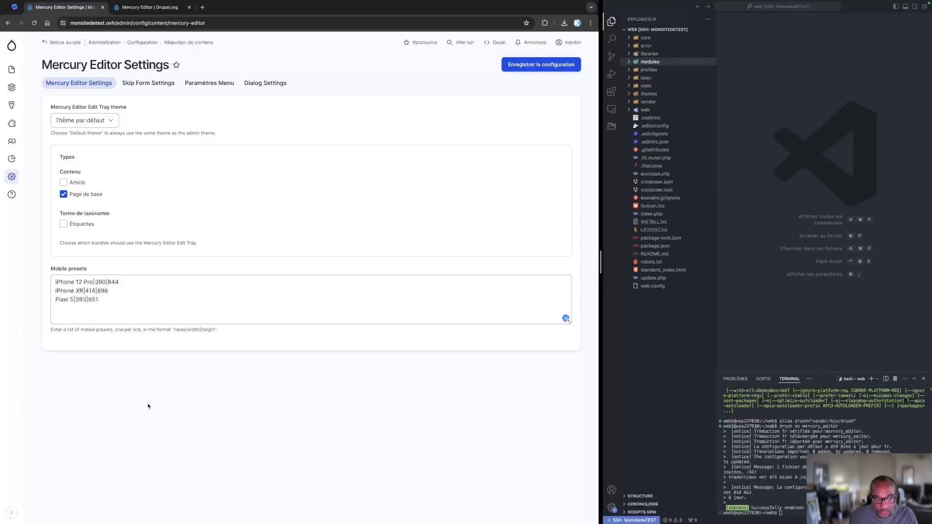
drag(98, 307, 33, 267)
click(33, 266)
click(120, 306)
drag(103, 302, 59, 276)
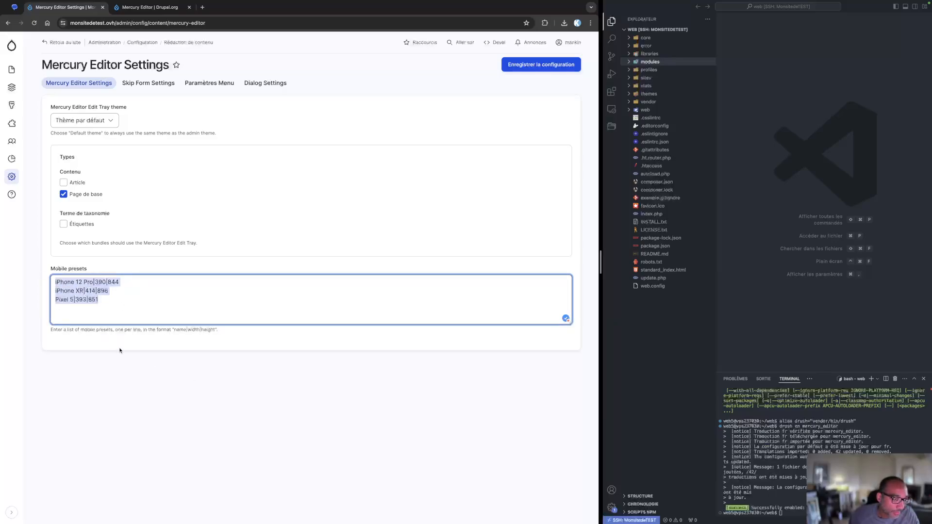
click(514, 67)
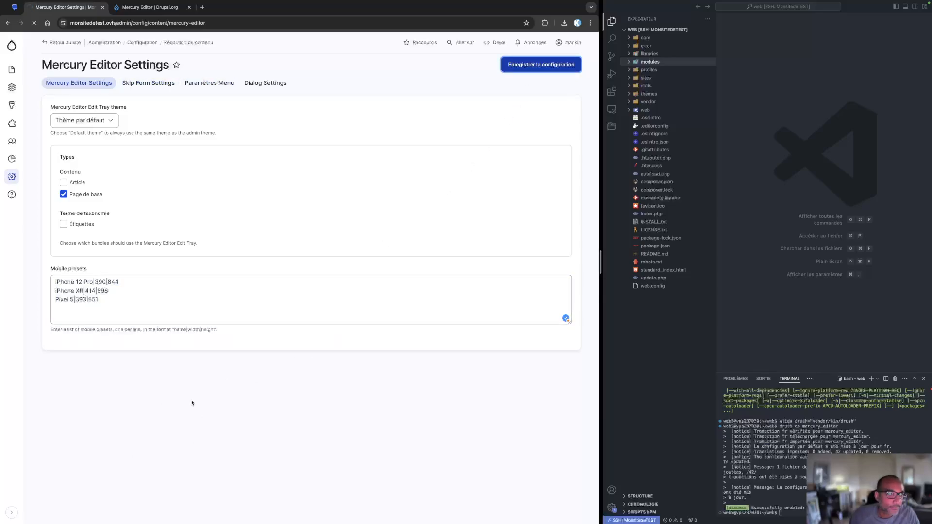
Open the Skip Form Settings tab and review the paragraph type toggles and their description
click(148, 83)
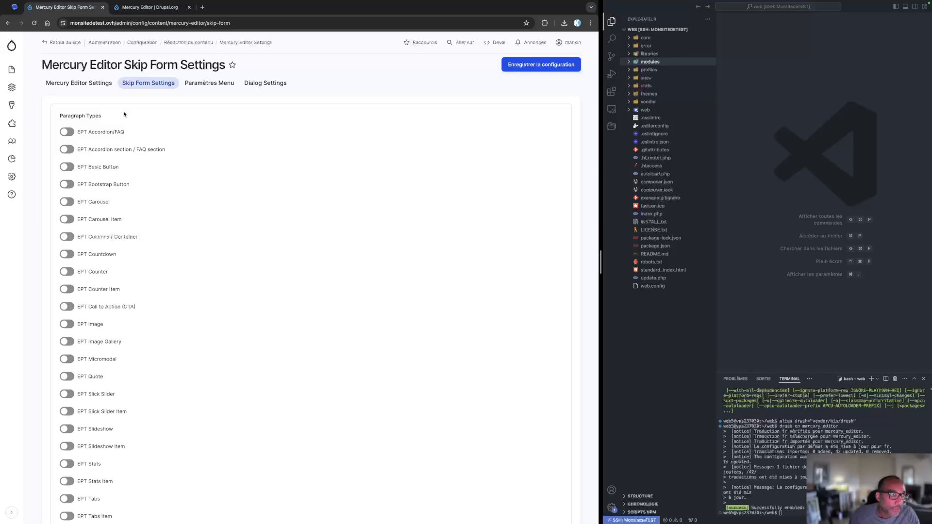
scroll(43, 194, down, 6)
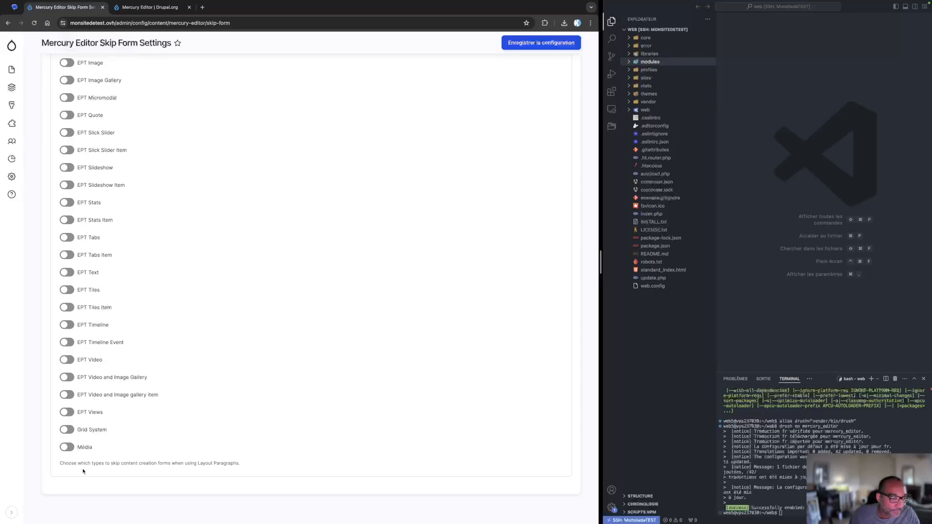
drag(61, 462, 246, 472)
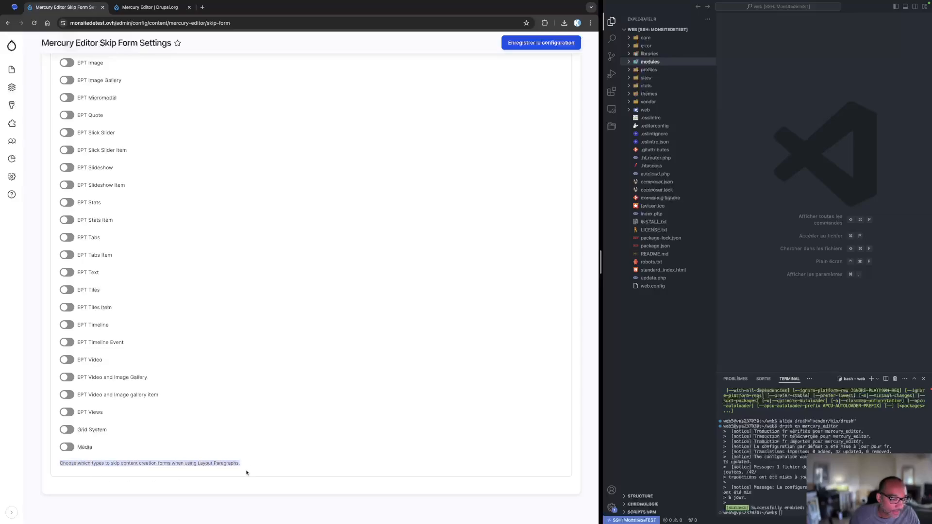
click(127, 472)
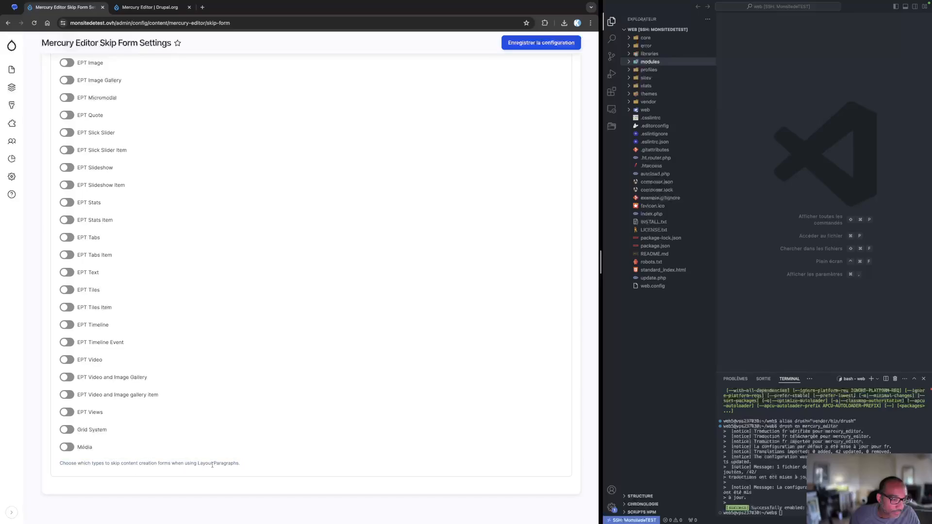
scroll(29, 350, up, 10)
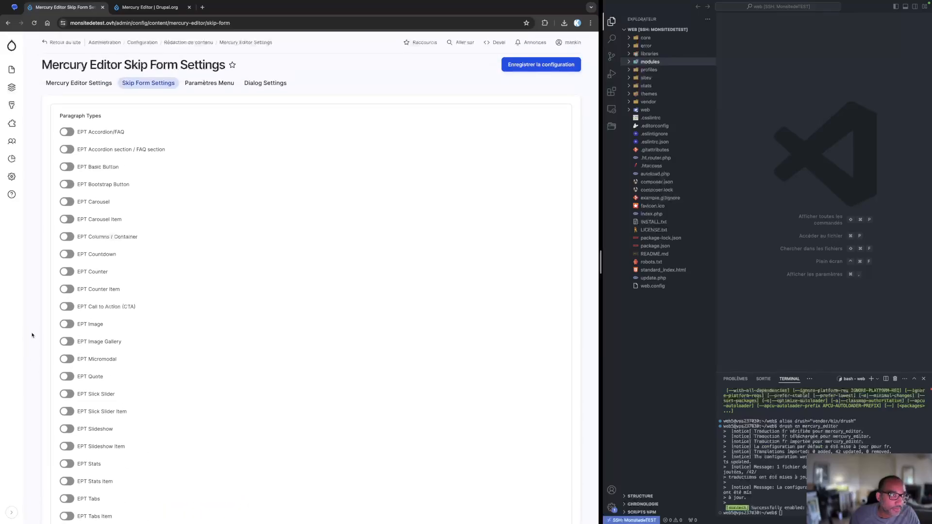
Review the Menu Settings groups field and the Dialog Settings YAML configuration of Mercury Editor
click(209, 83)
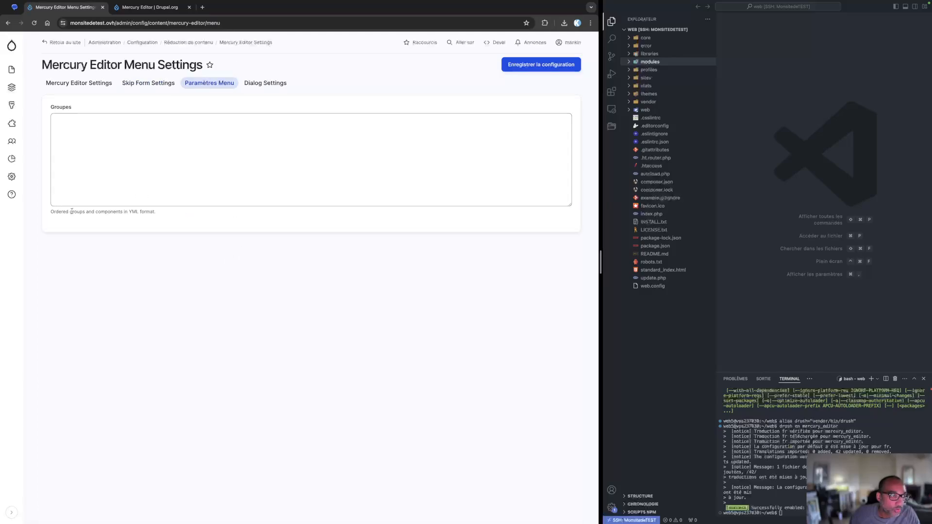
click(134, 146)
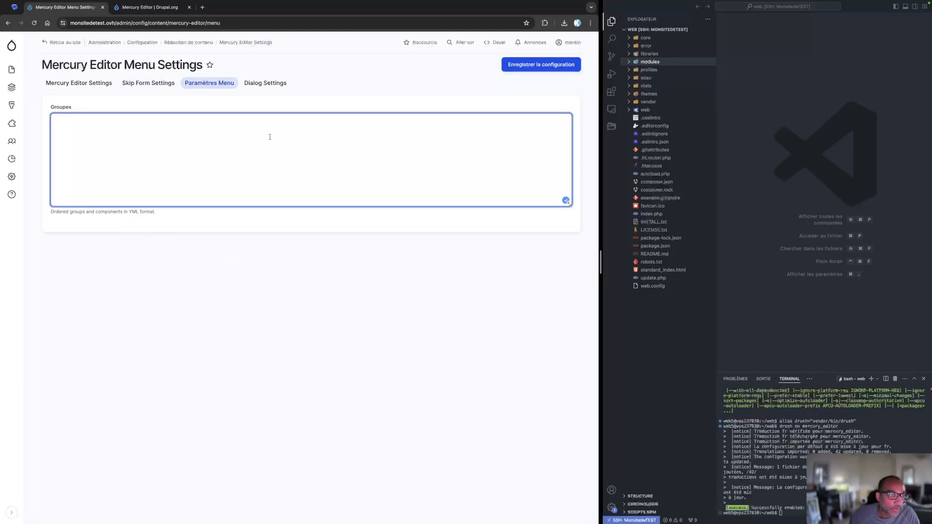
click(265, 83)
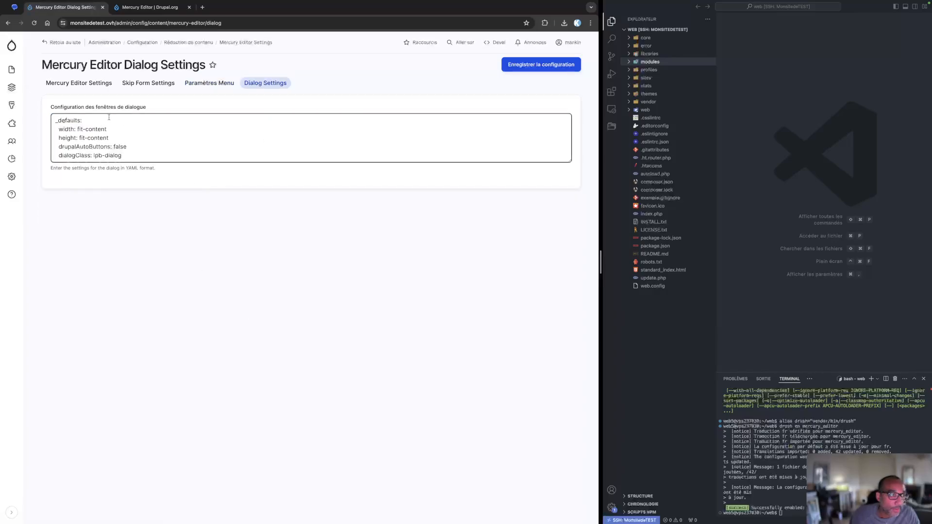
scroll(124, 126, down, 2)
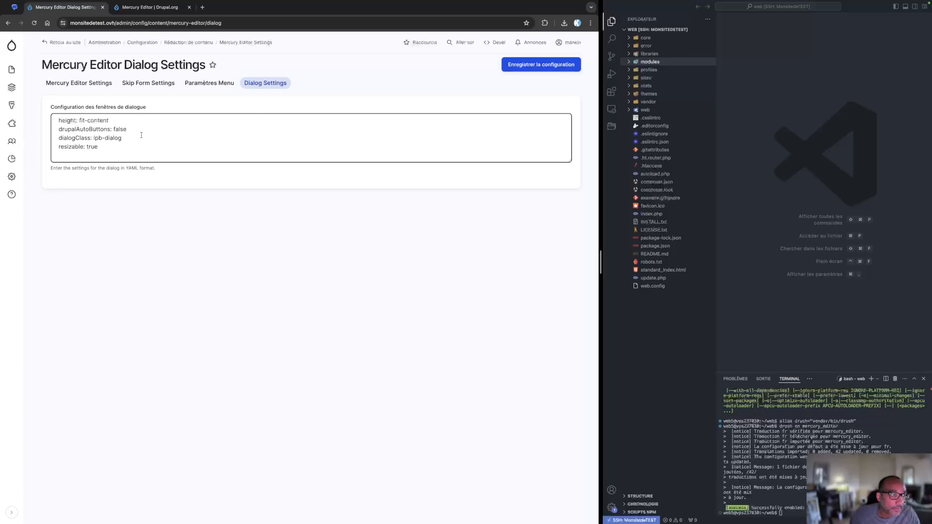
Retype the drupalAutoButtons value as false in the dialog settings YAML
drag(113, 128, 125, 128)
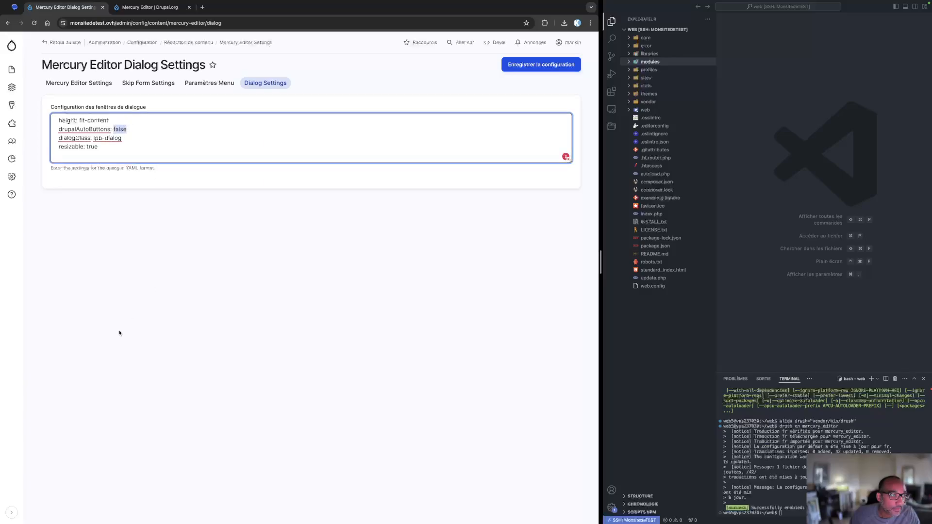
text(t)
key(BackSpace)
text(false)
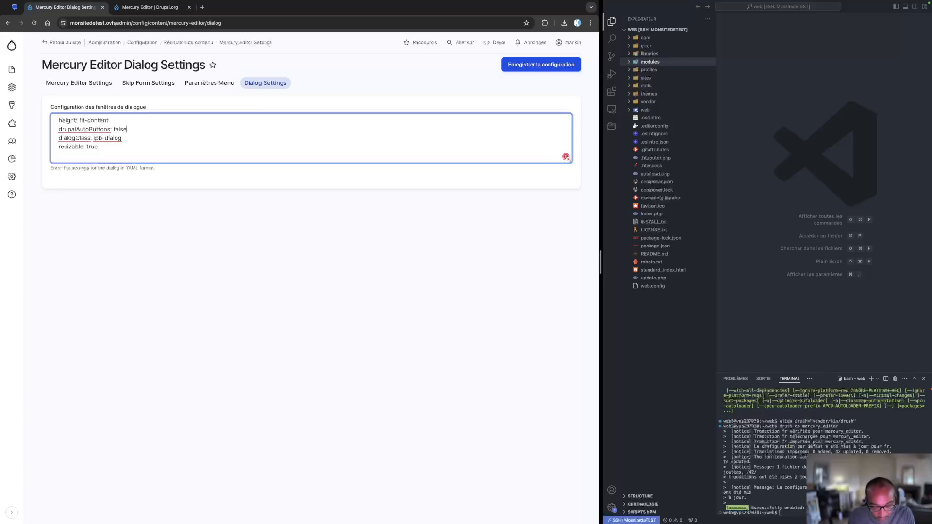
click(177, 329)
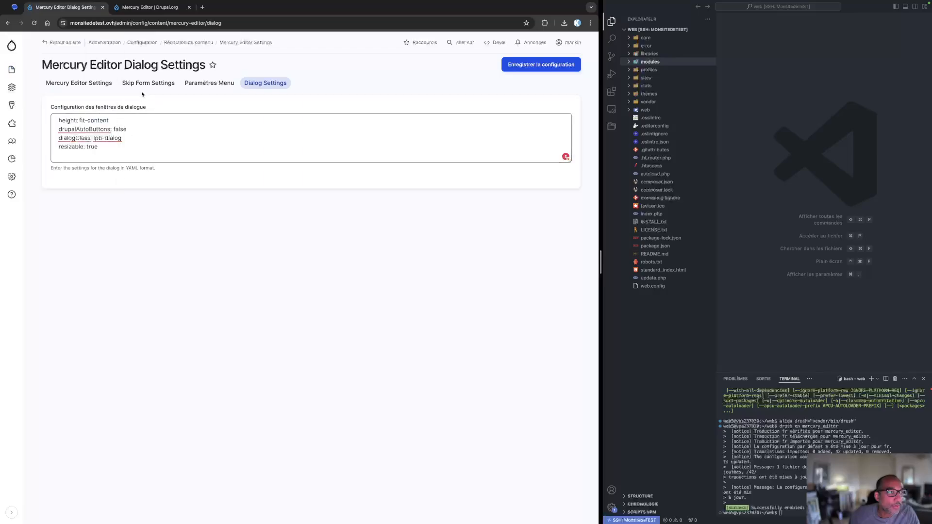
Open the Accueil basic page for editing from the content list
click(78, 83)
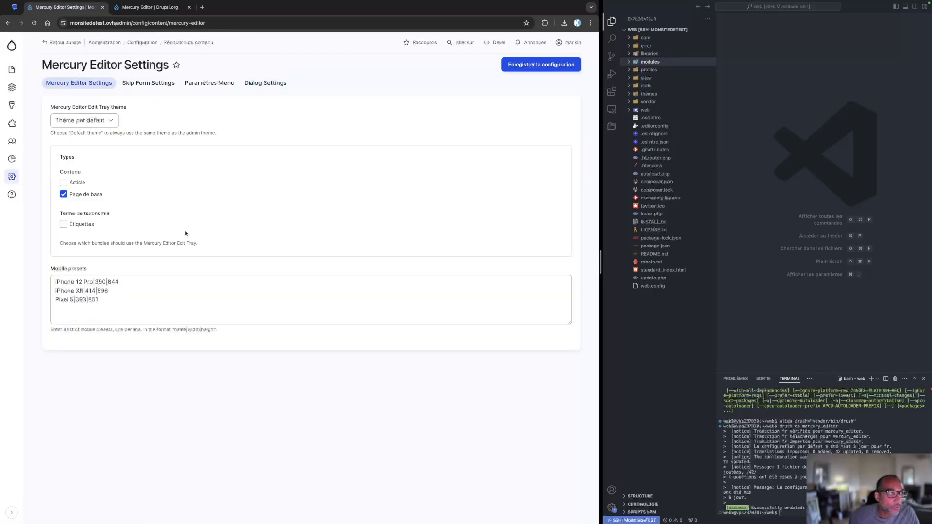
mouse_move(15, 65)
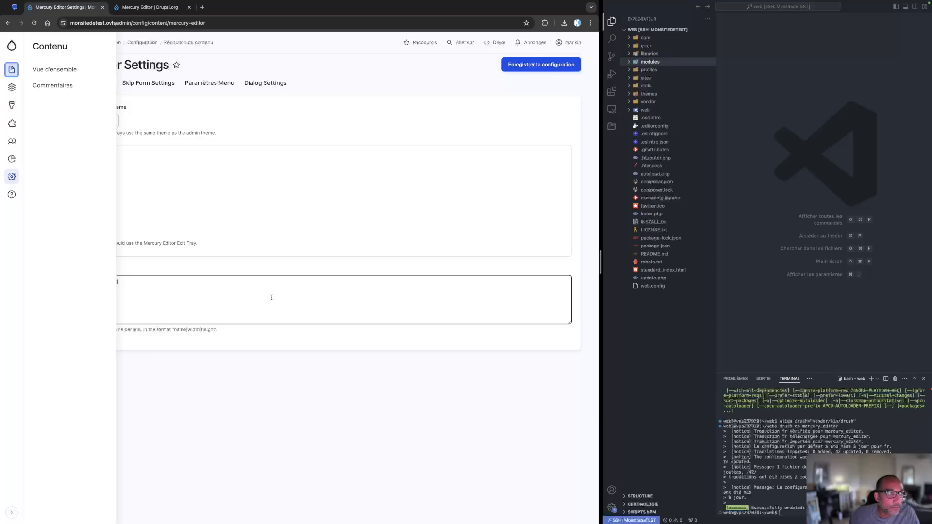
click(14, 71)
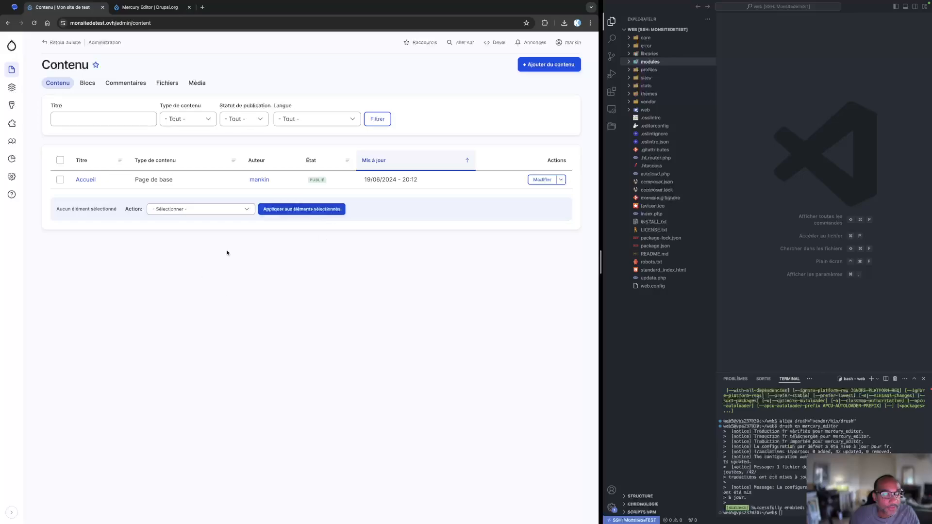
click(542, 180)
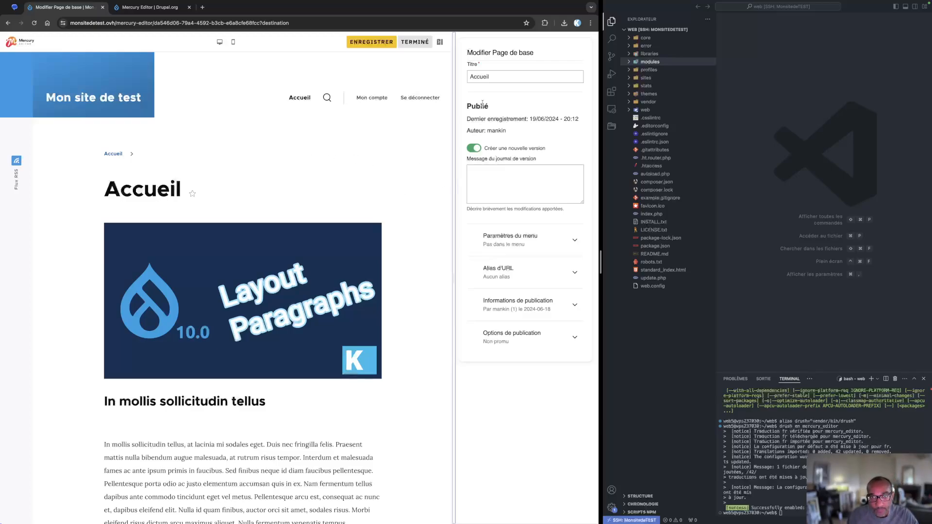
Examine the title, revision log and collapsible publishing sections in the Mercury Editor sidebar
click(494, 76)
click(533, 182)
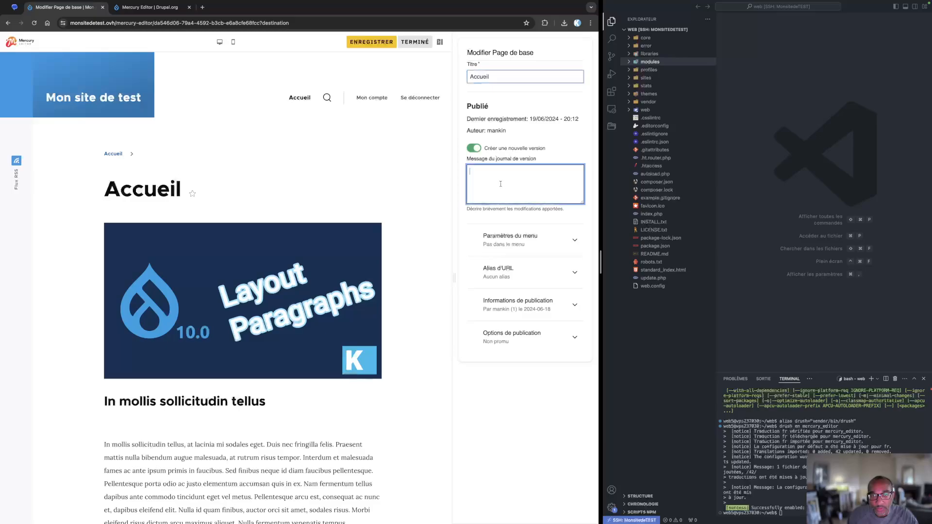
click(502, 241)
click(507, 244)
click(497, 277)
click(503, 276)
click(509, 248)
click(513, 242)
click(516, 306)
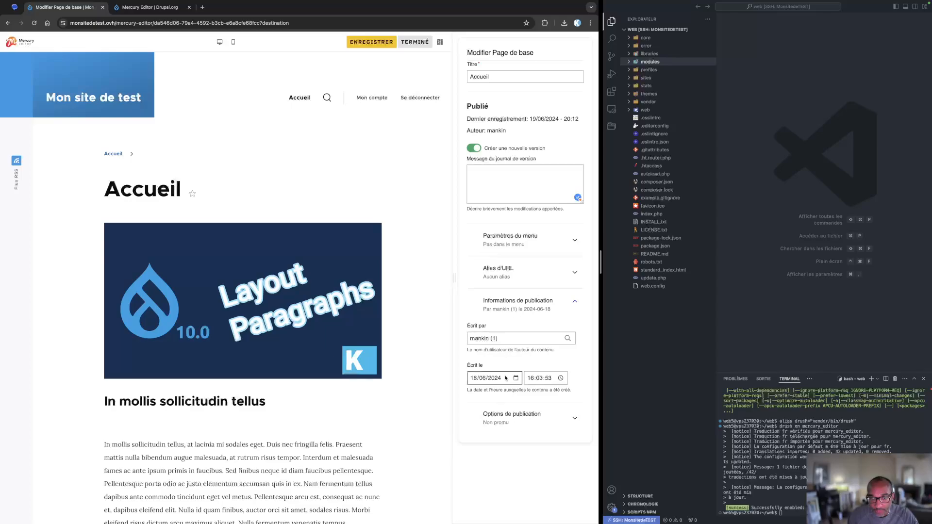
Enable a menu link for the Accueil page and save the page
click(509, 244)
click(480, 263)
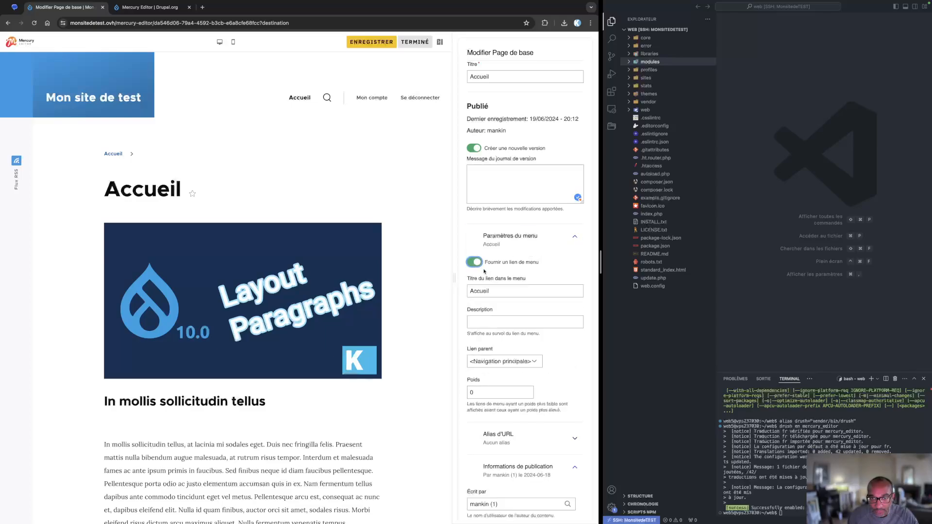
click(372, 42)
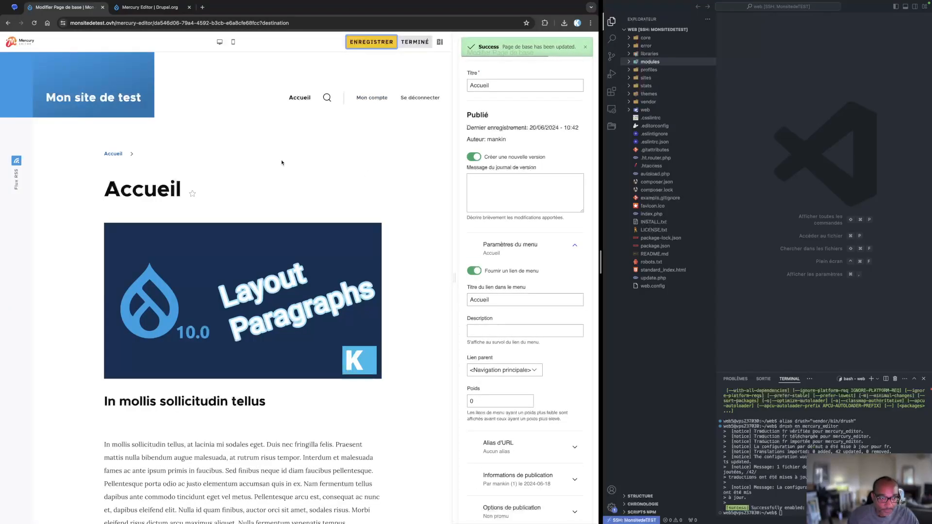
Disable the Accueil page's menu link and save the page again
click(474, 272)
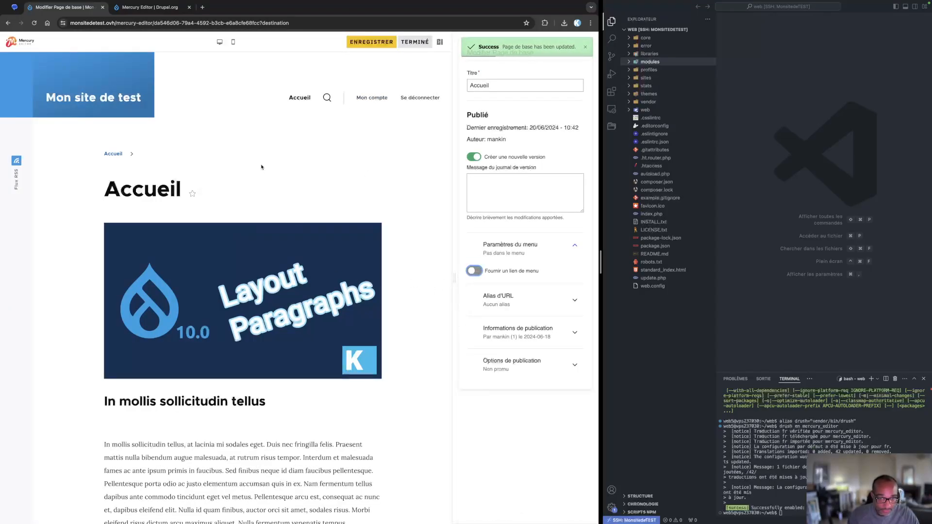
click(383, 39)
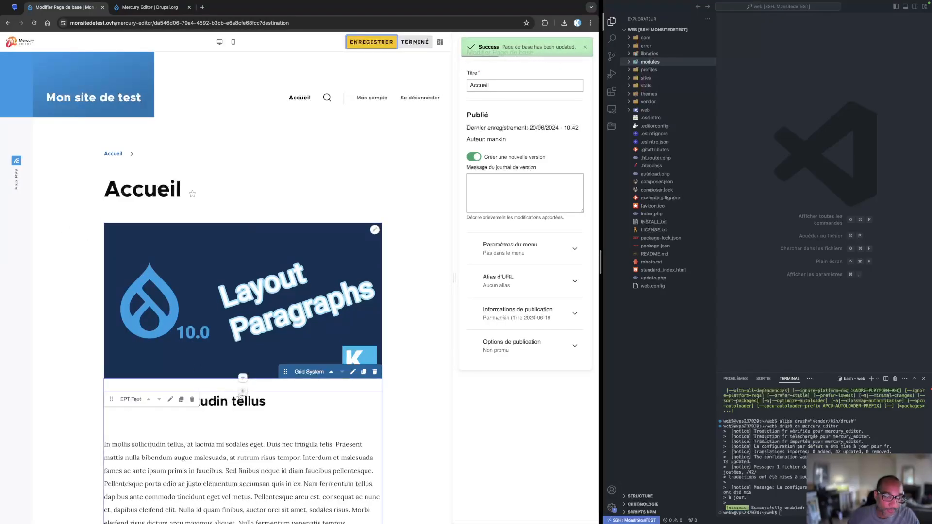
Delete the Grid System section holding the text below the image
click(375, 371)
click(242, 302)
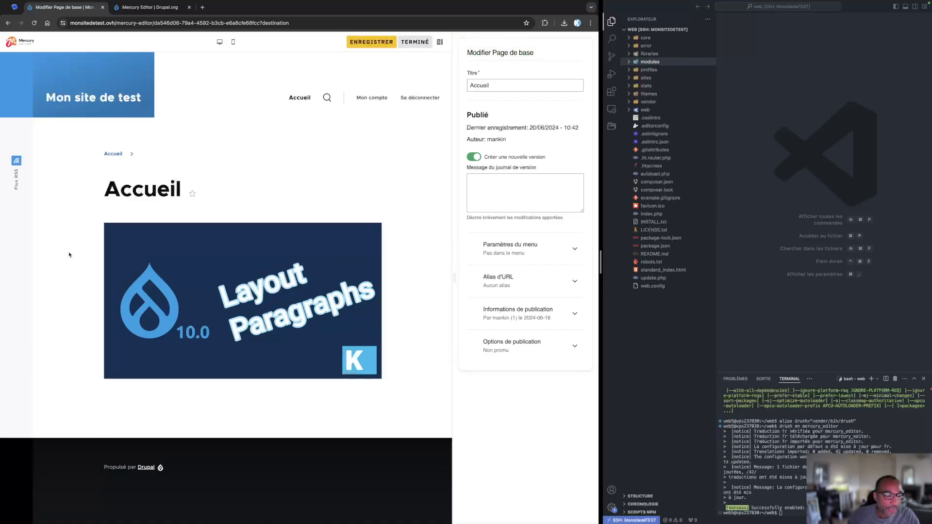
mouse_move(239, 225)
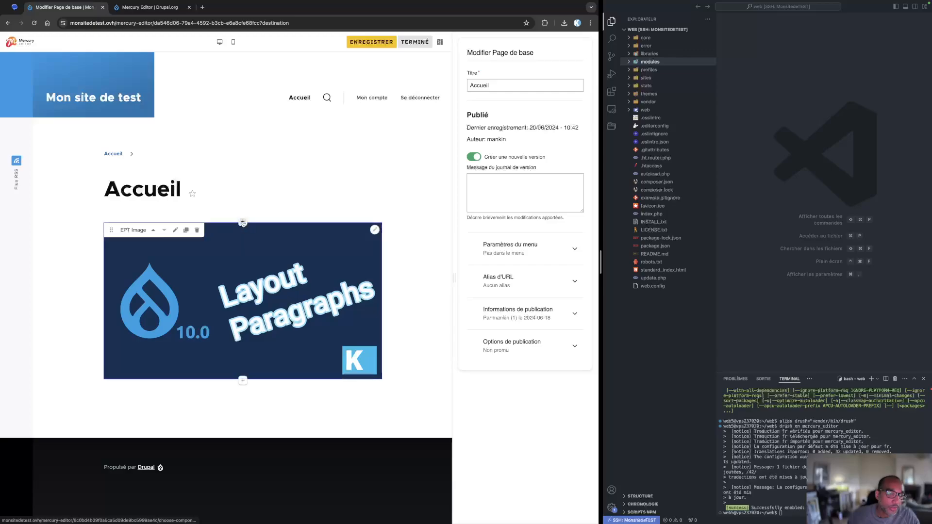
click(243, 381)
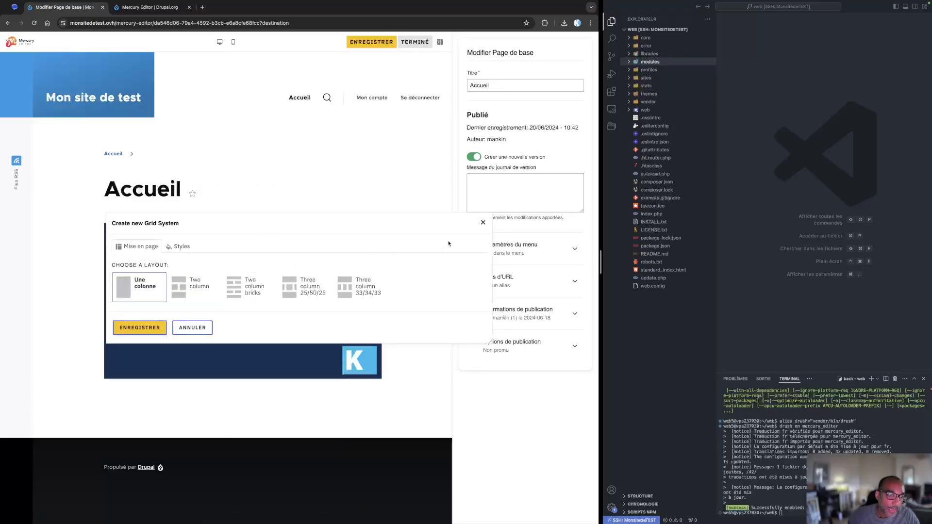
click(482, 223)
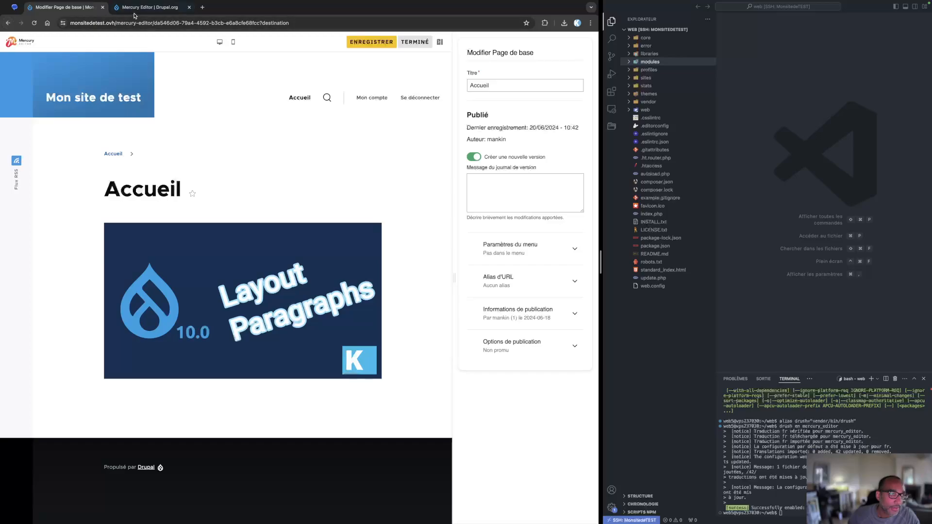
Open the Grid System paragraph type for editing from the paragraph types list
click(9, 24)
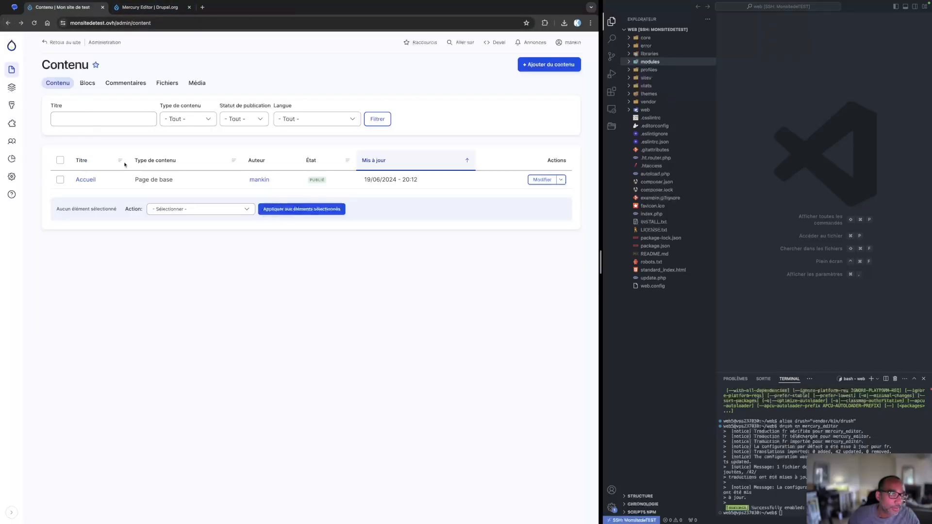
mouse_move(11, 89)
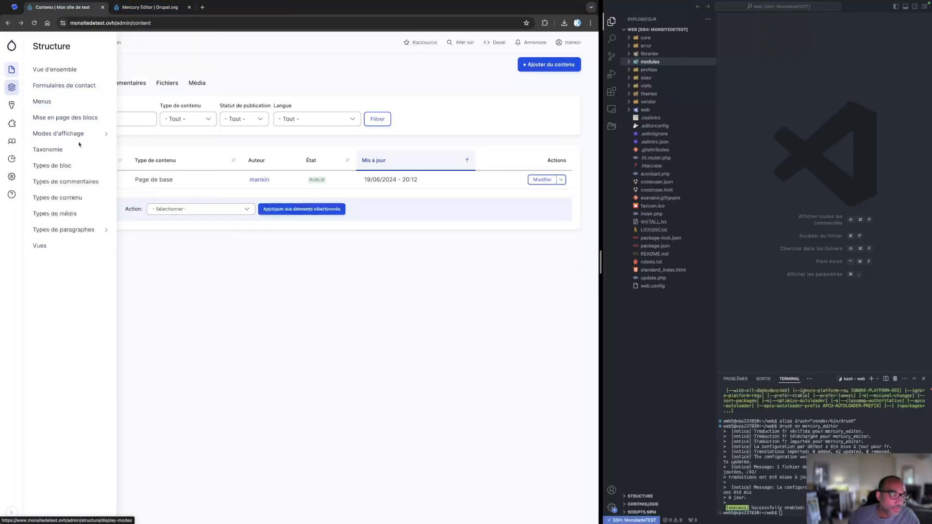
click(66, 226)
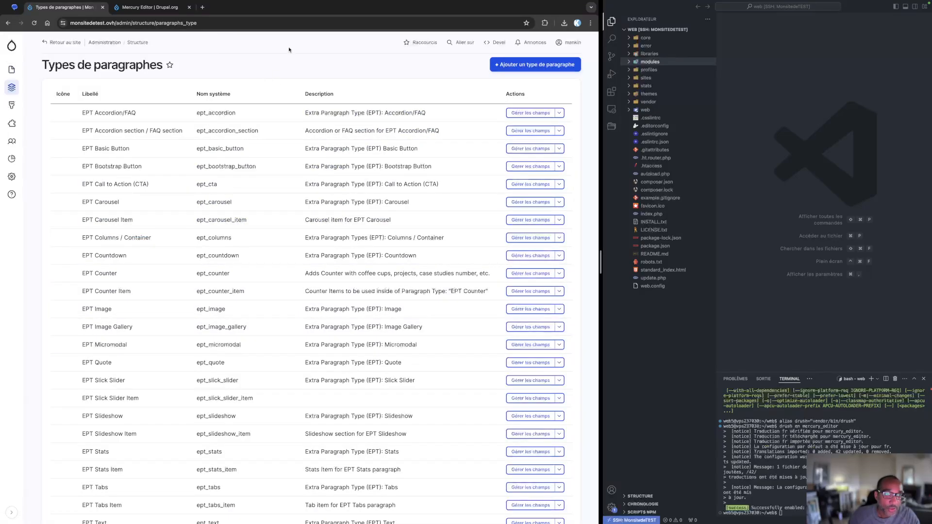
scroll(220, 216, down, 5)
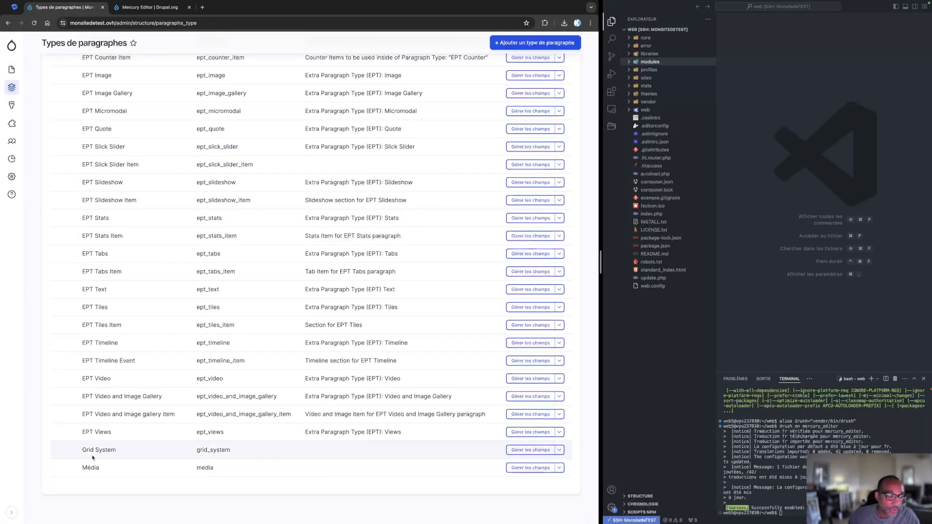
drag(83, 450, 135, 452)
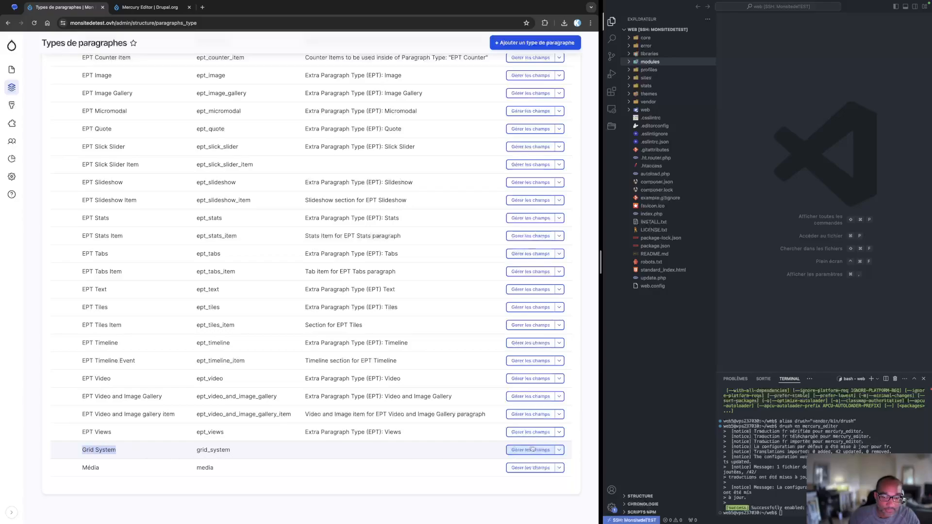
click(559, 450)
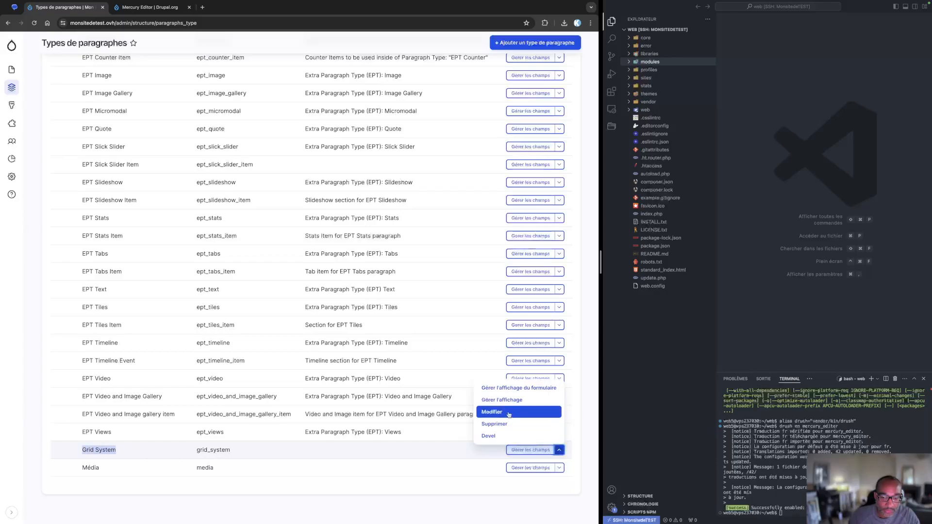
click(491, 412)
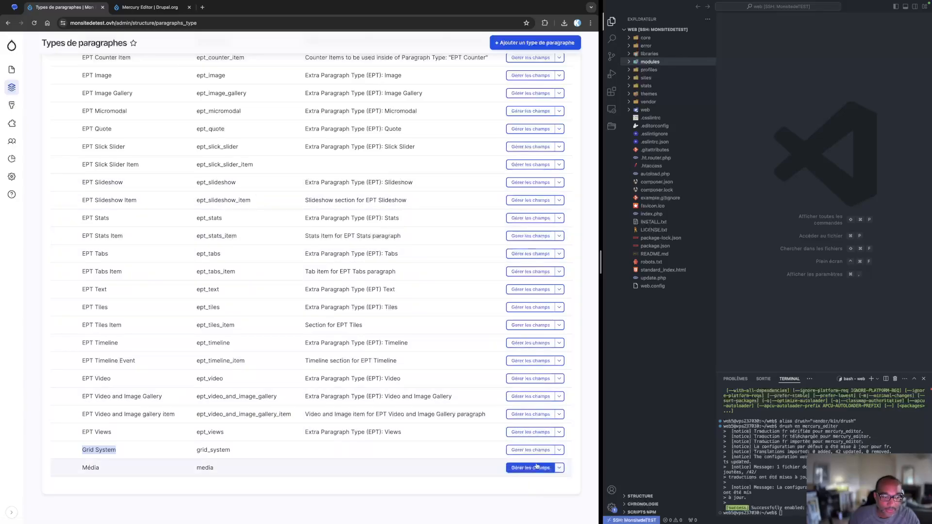
click(559, 451)
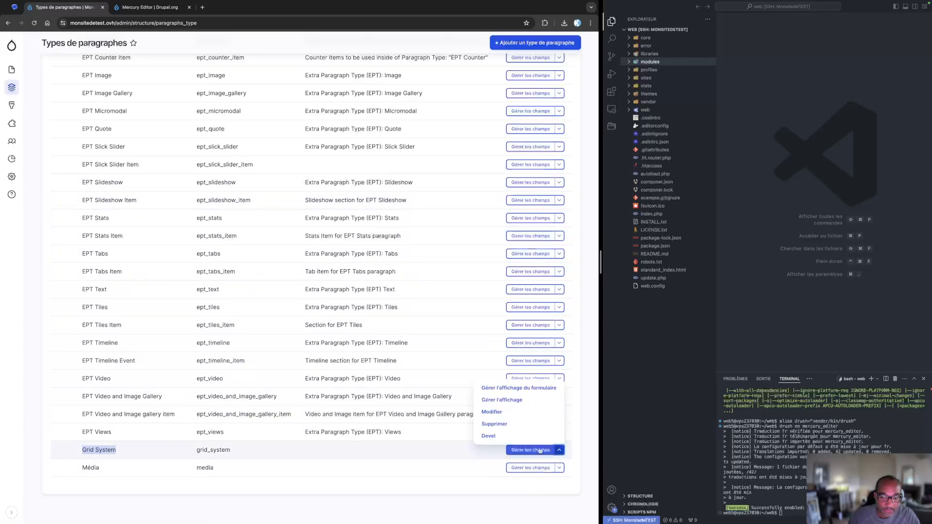
click(491, 412)
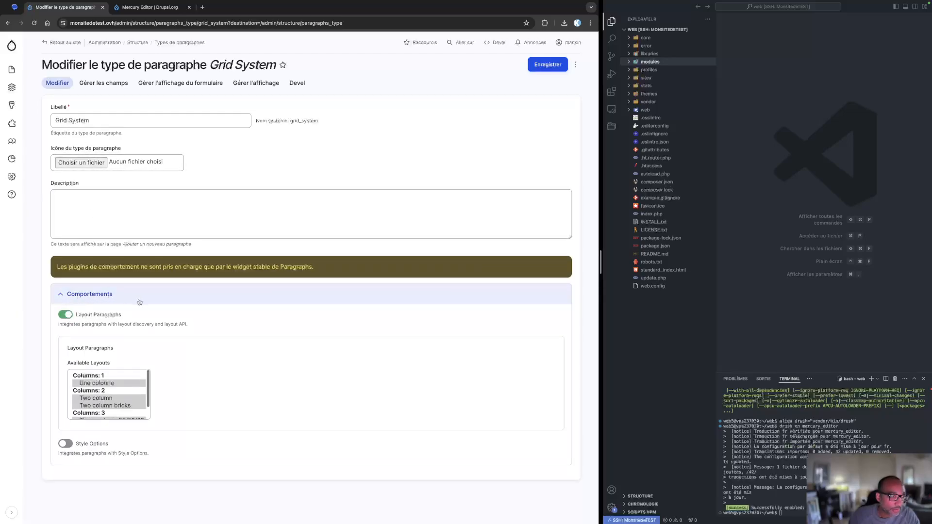
Enable Style Options for the Grid System paragraph type and save it
mouse_move(115, 315)
mouse_down()
mouse_move(72, 313)
mouse_move(59, 325)
mouse_move(122, 331)
mouse_up()
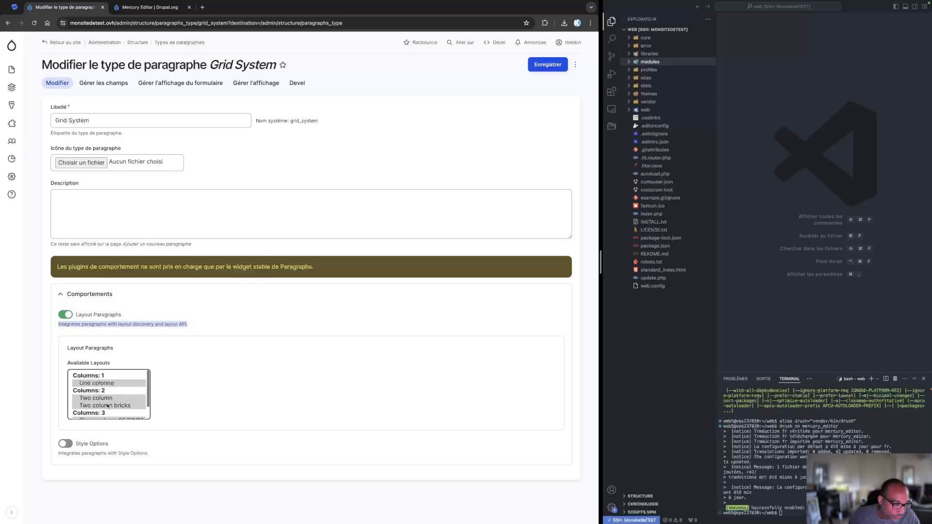
scroll(145, 402, down, 1)
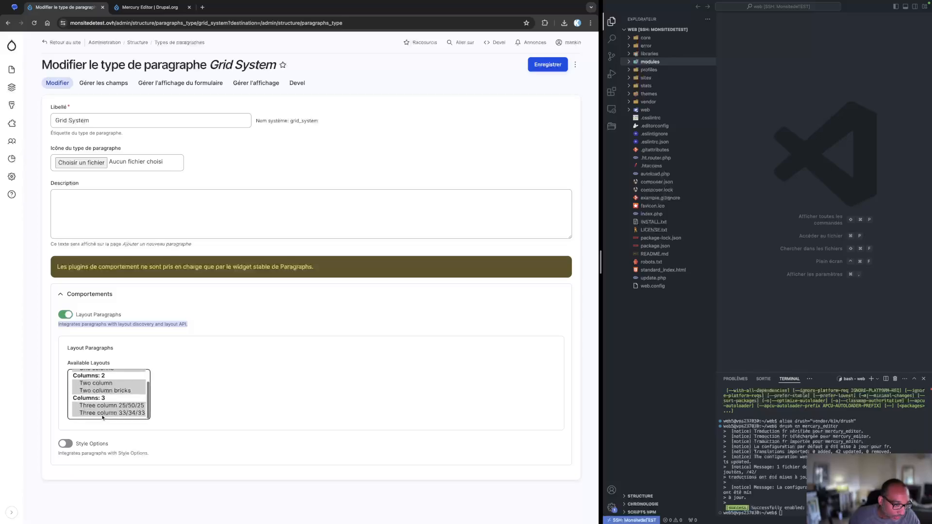
click(241, 386)
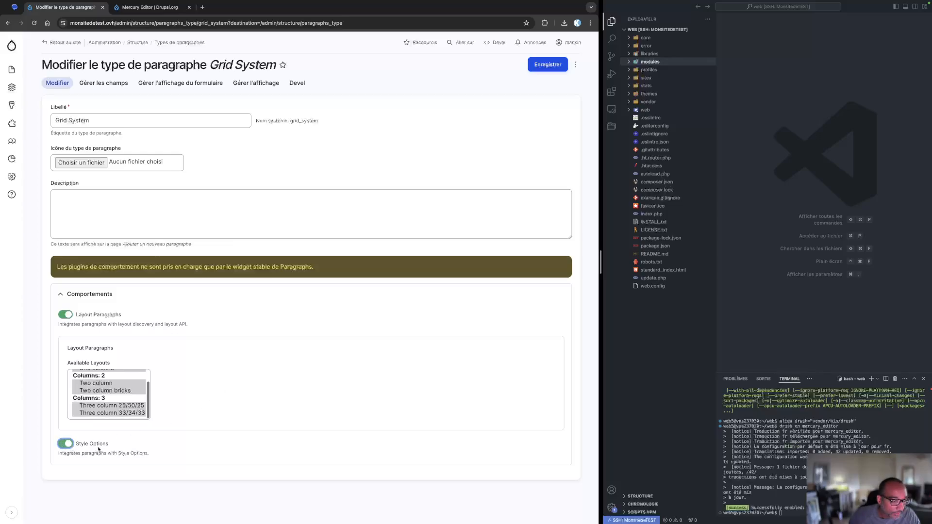
click(548, 67)
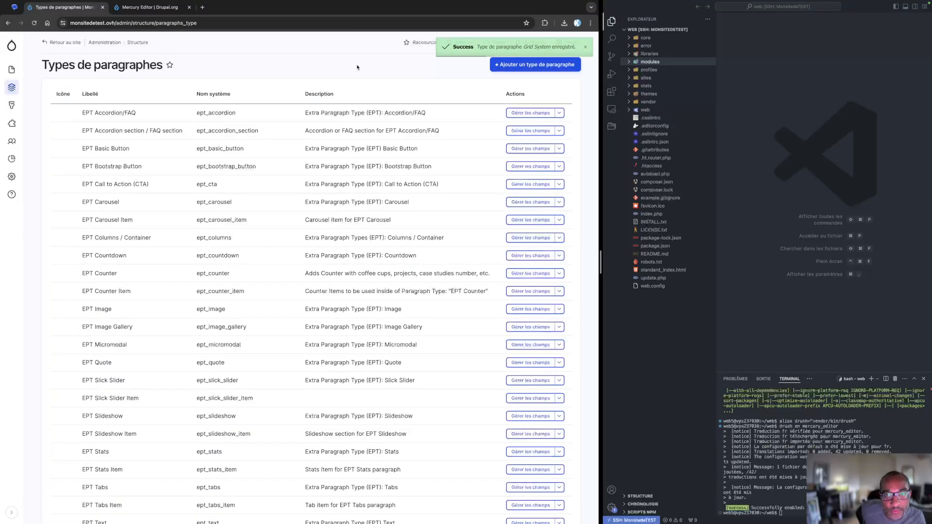
click(586, 48)
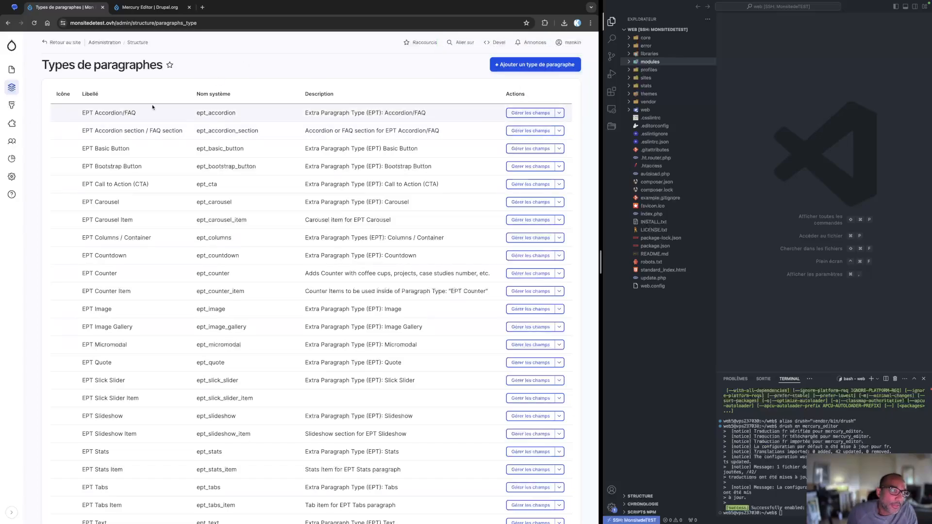
Open the Accueil page for editing in Mercury Editor from the content list and scroll through its sections
scroll(197, 427, down, 5)
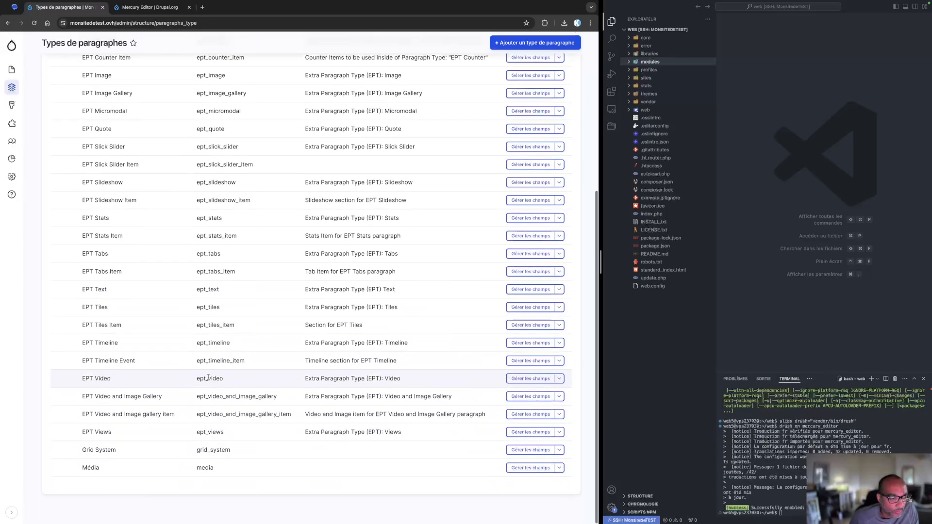
scroll(67, 97, up, 5)
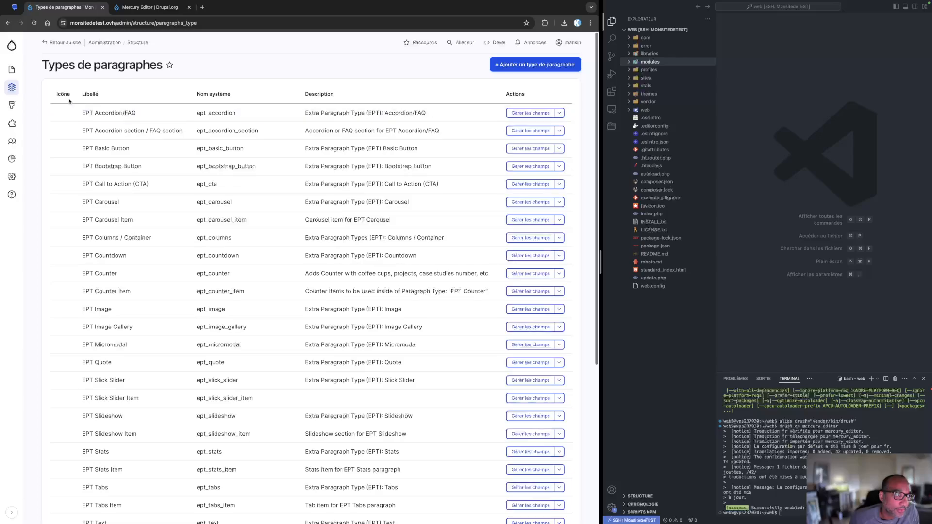
click(11, 71)
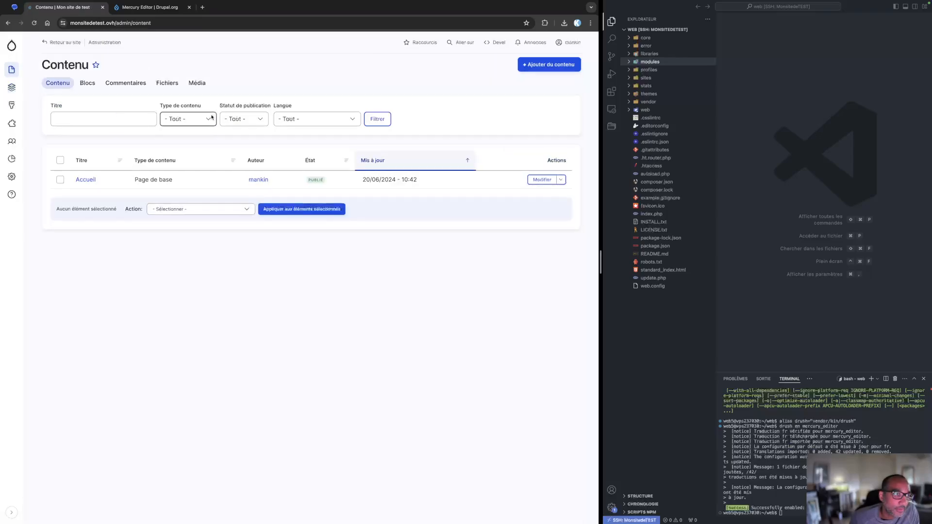
click(540, 181)
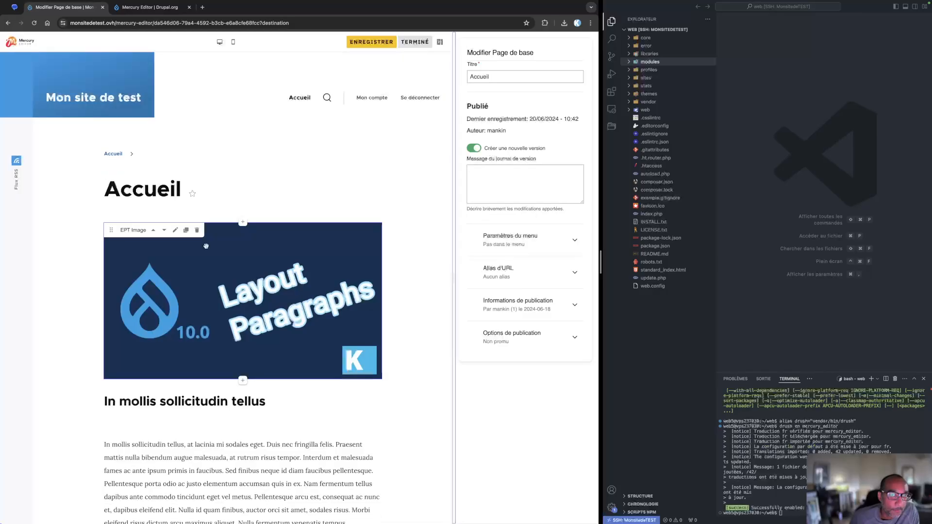
scroll(224, 243, down, 15)
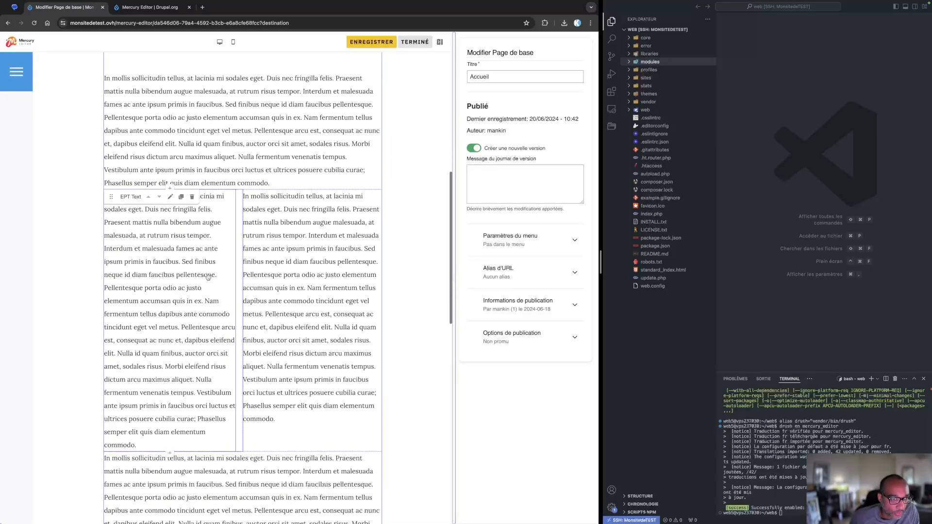
scroll(208, 277, down, 3)
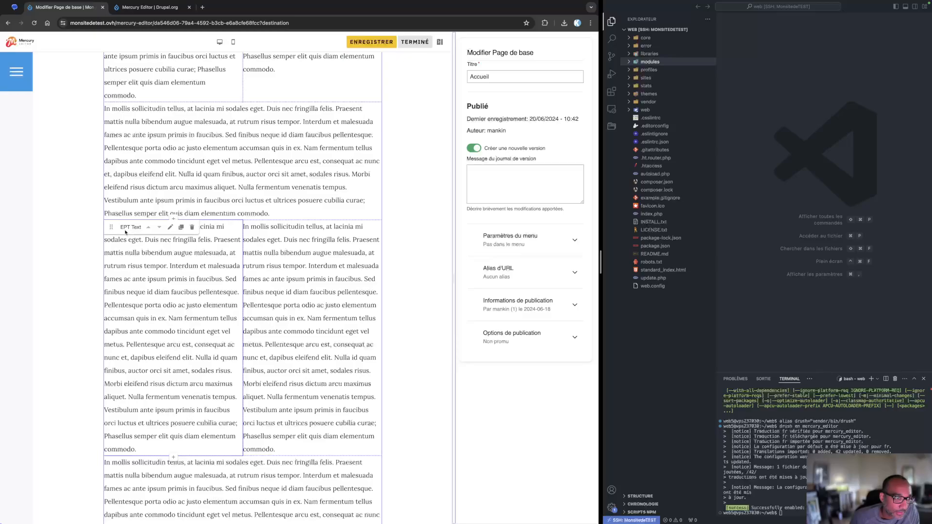
scroll(150, 238, up, 15)
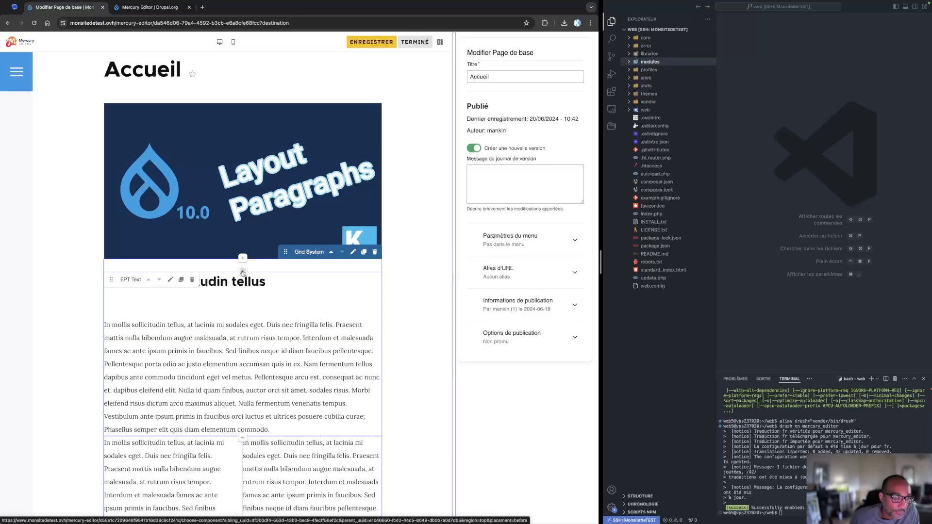
click(243, 272)
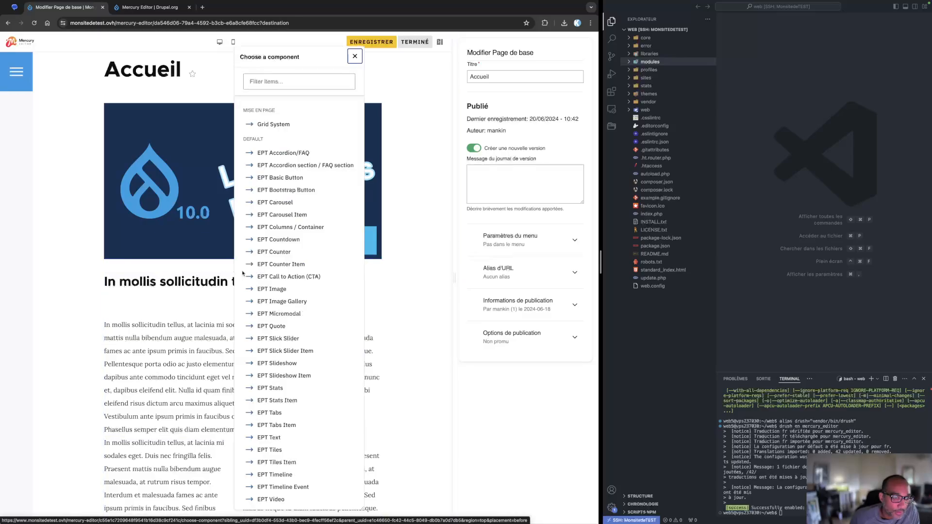
click(282, 229)
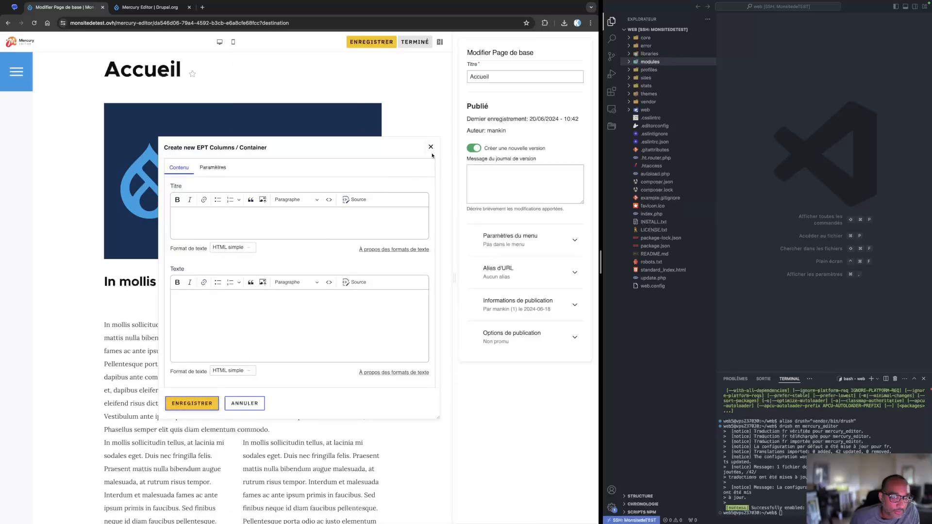
click(431, 147)
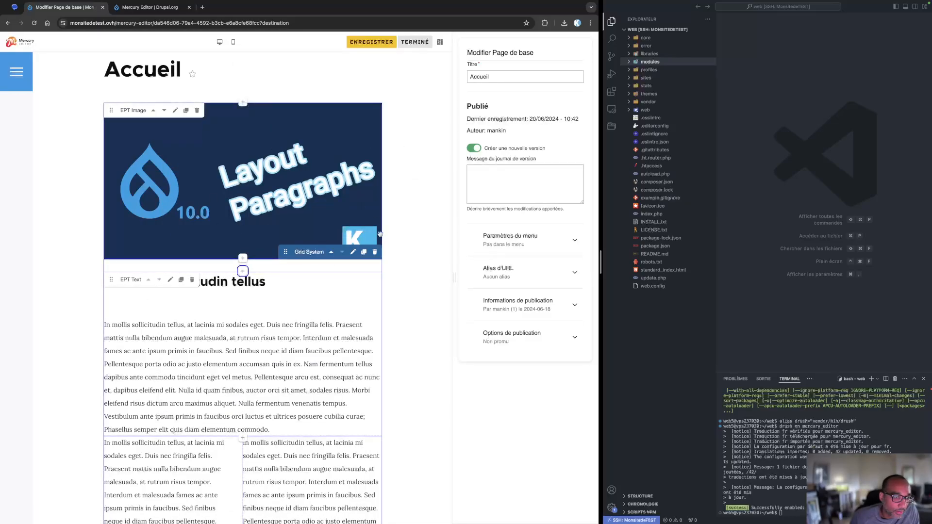
Delete the EPT Text heading paragraph placed below the image
scroll(68, 373, down, 1)
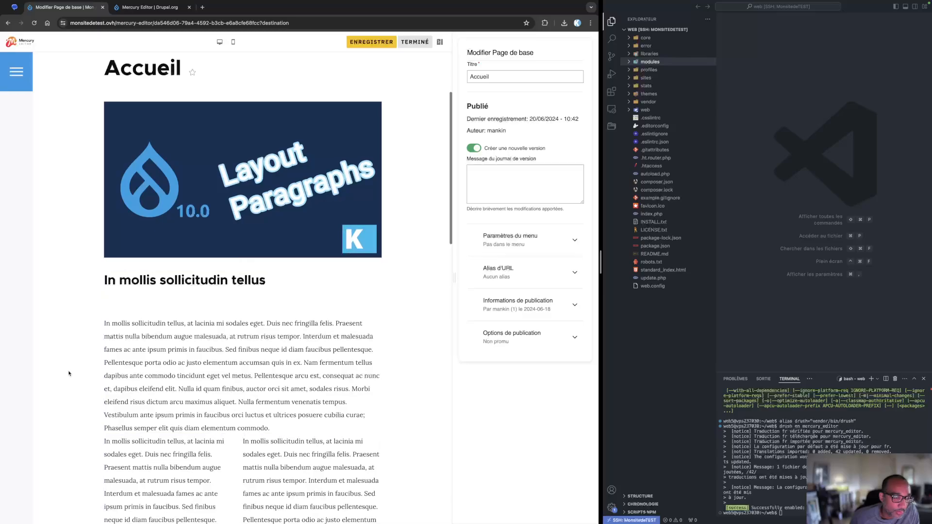
scroll(69, 374, down, 15)
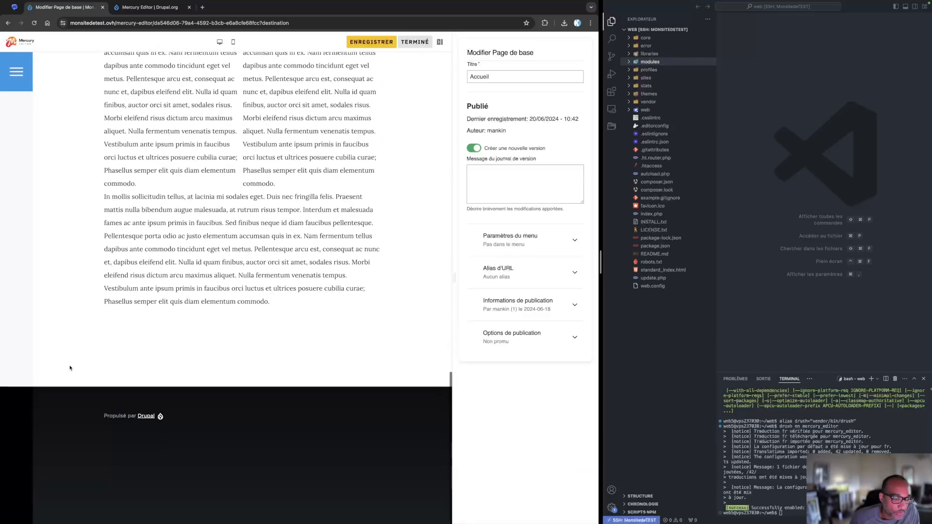
scroll(76, 357, up, 11)
scroll(81, 356, up, 10)
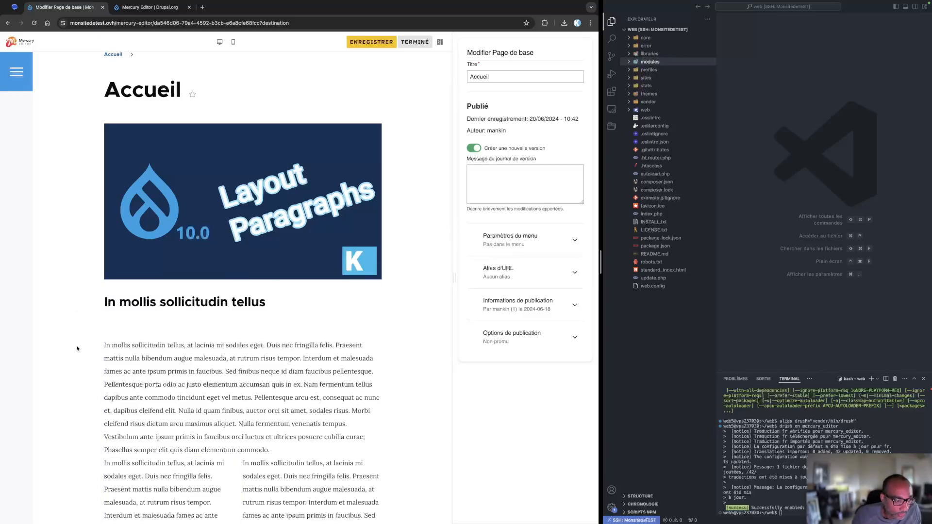
click(192, 301)
click(244, 300)
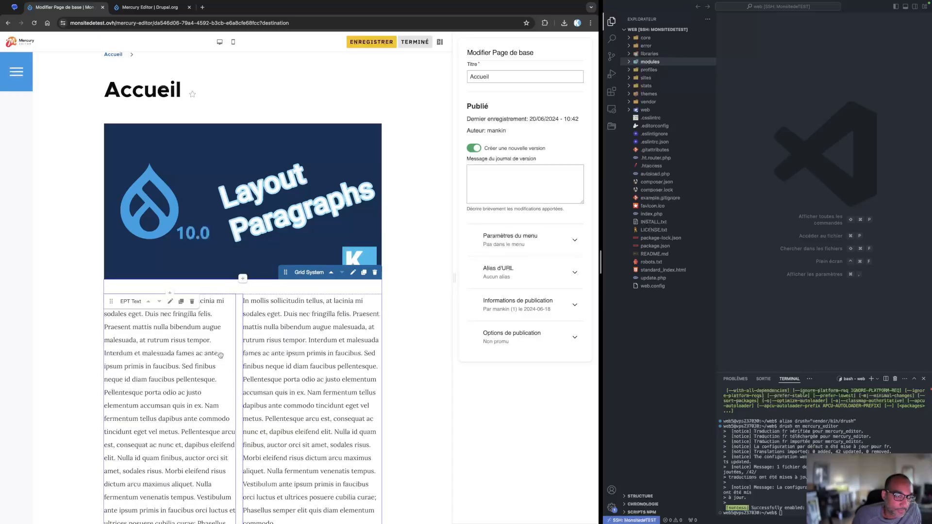
scroll(57, 375, down, 10)
scroll(58, 374, up, 7)
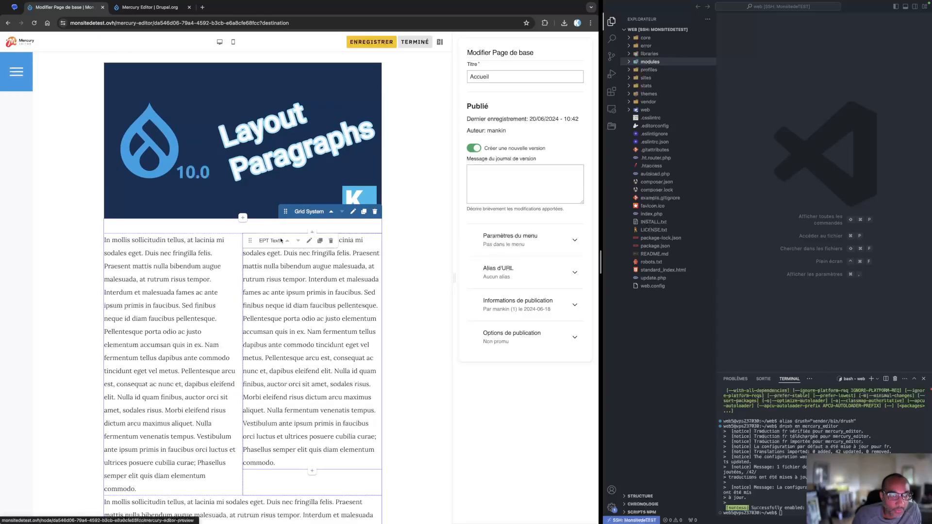
click(287, 240)
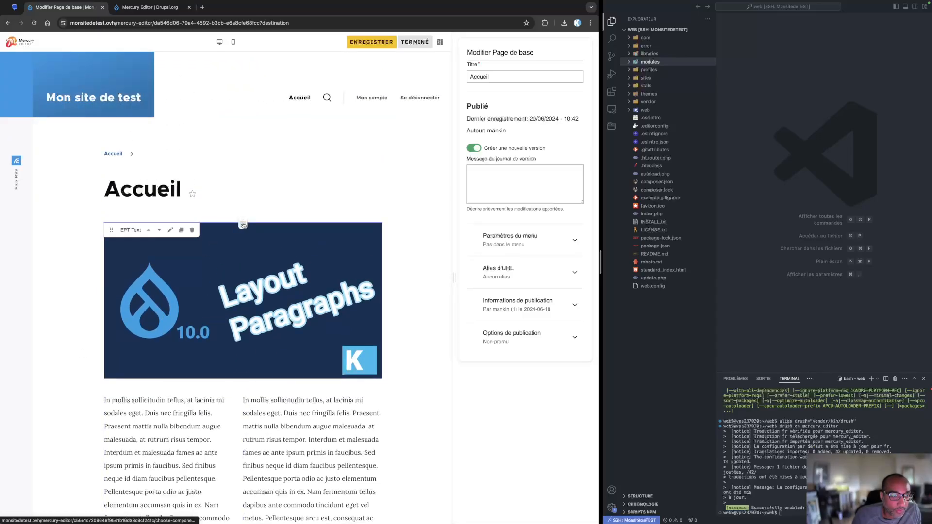
click(243, 224)
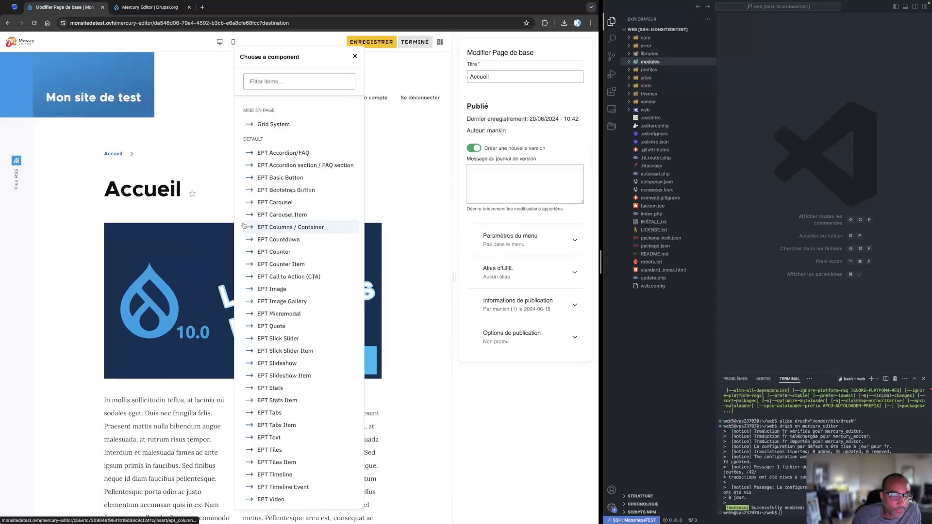
click(356, 57)
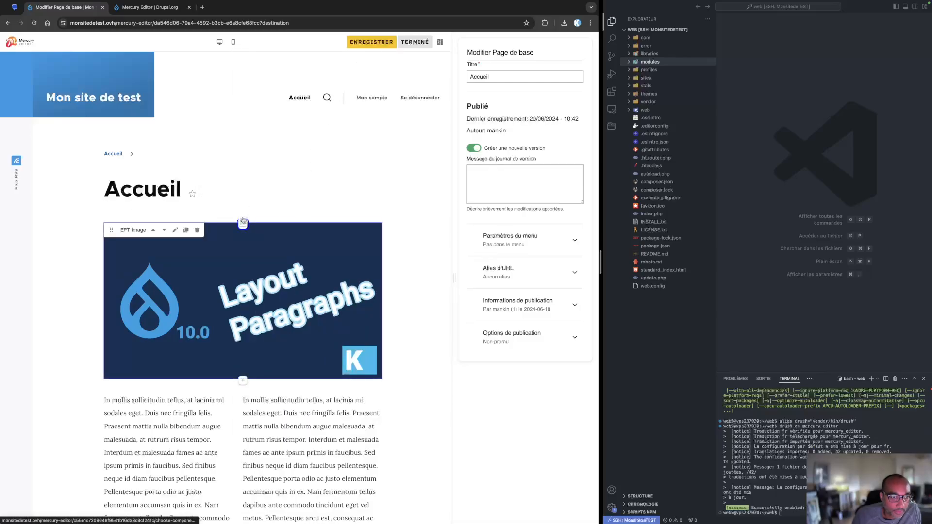
Insert a Grid System section above the image using the Three column 33/34/33 layout and save it
click(243, 223)
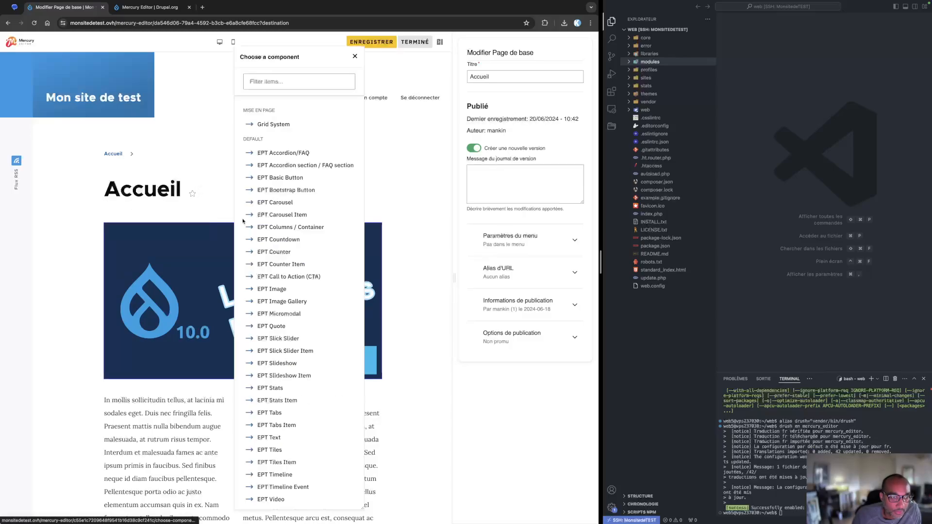
click(263, 83)
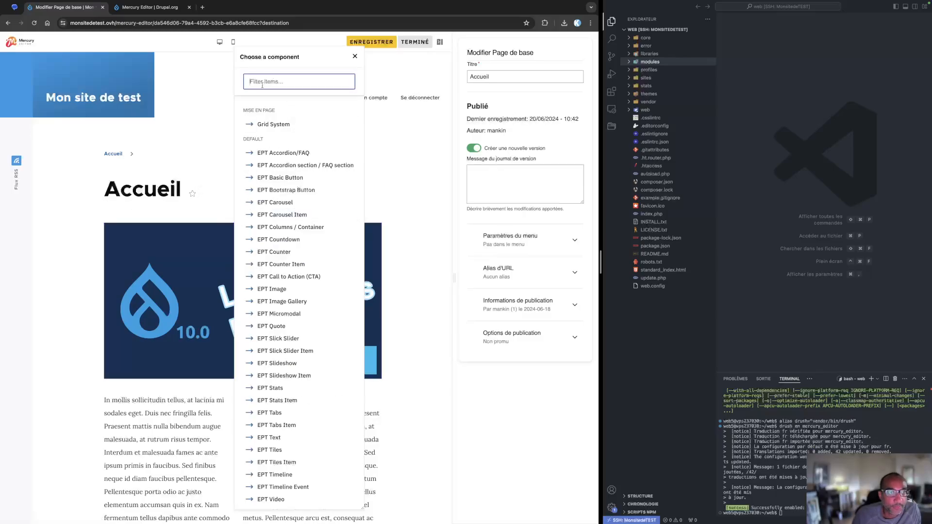
click(272, 126)
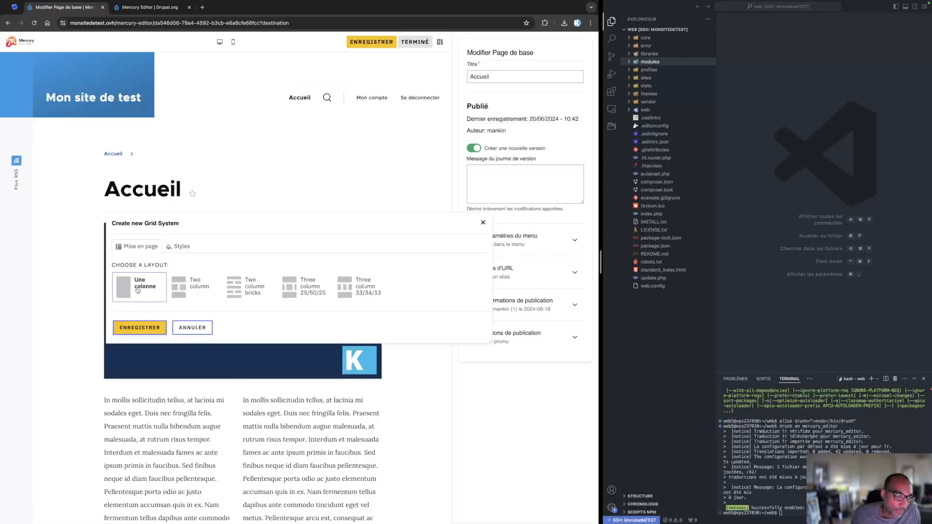
click(197, 287)
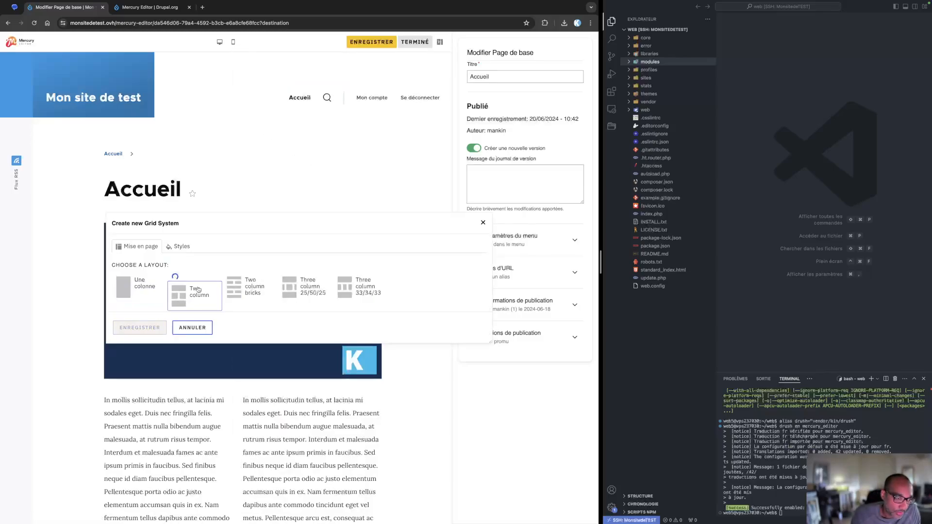
click(267, 297)
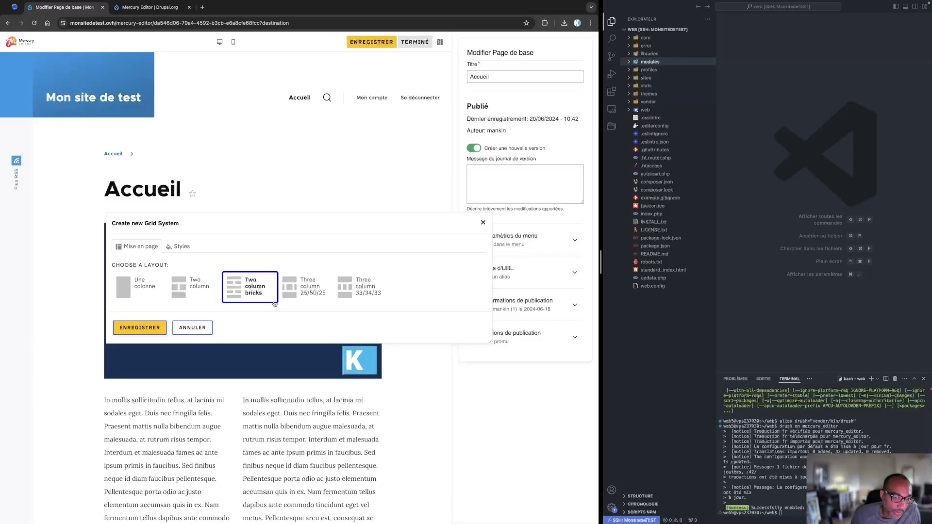
click(312, 288)
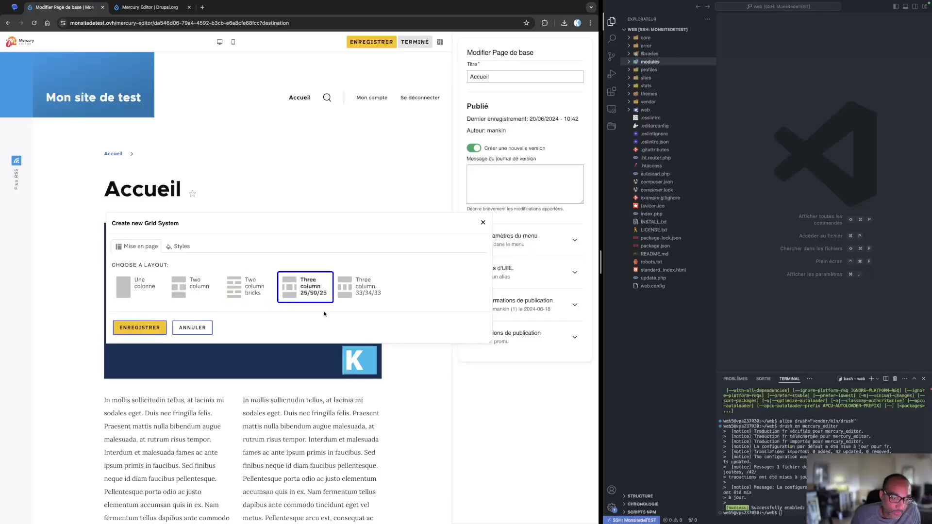
click(360, 291)
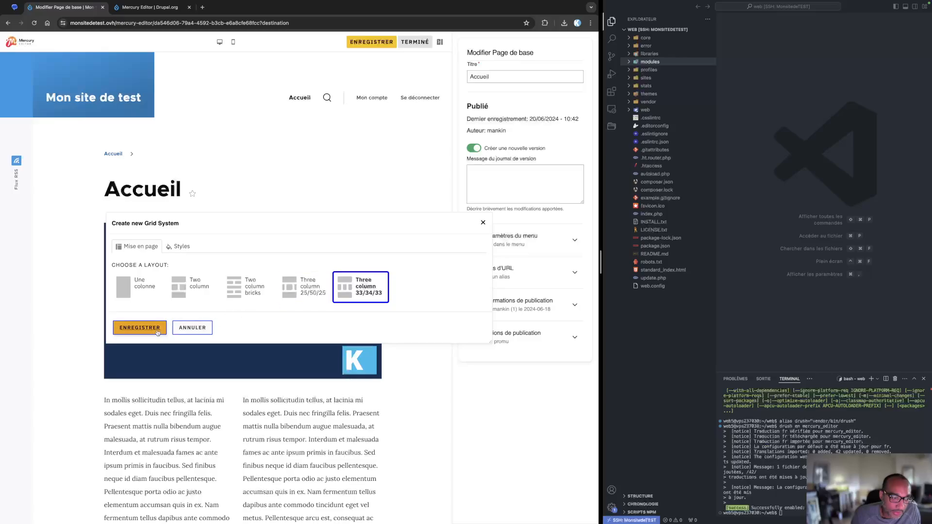
click(136, 328)
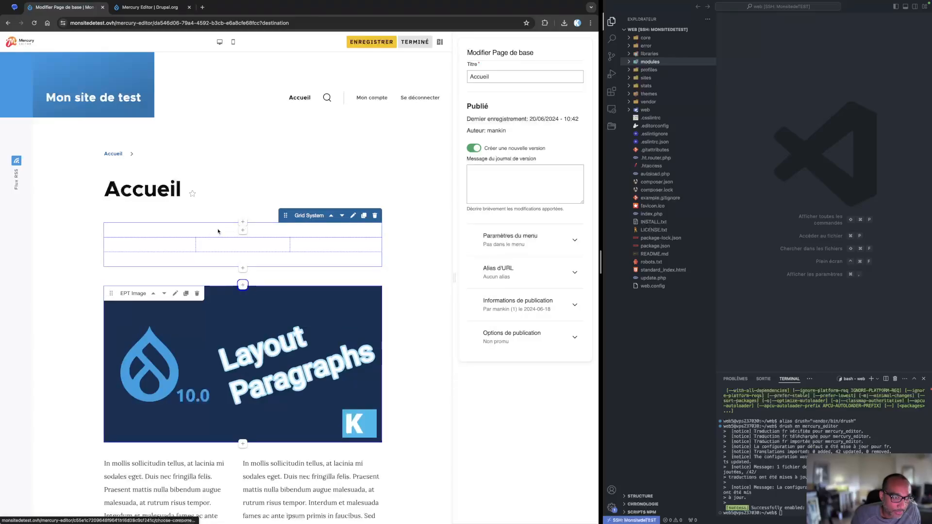
Add an EPT Text paragraph inside the new grid section, fill its text with a generated lorem ipsum paragraph, and save it
click(242, 231)
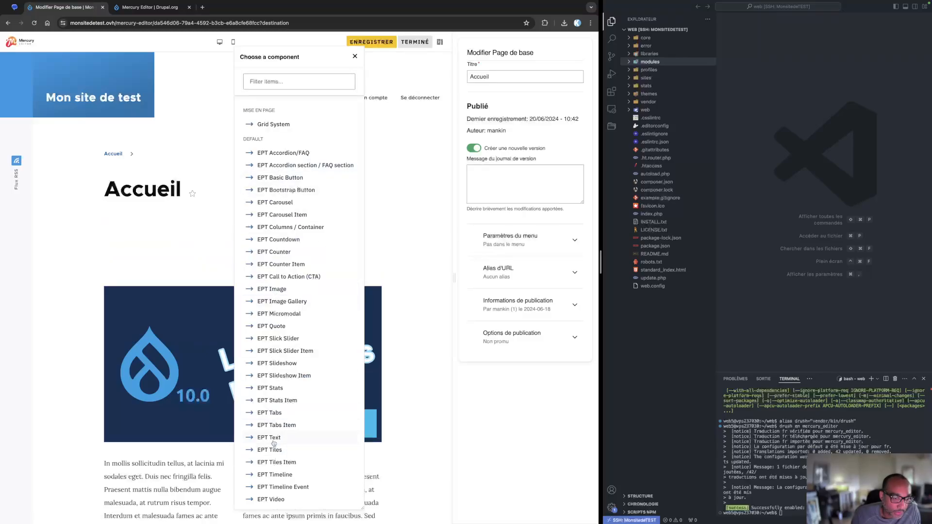
click(305, 437)
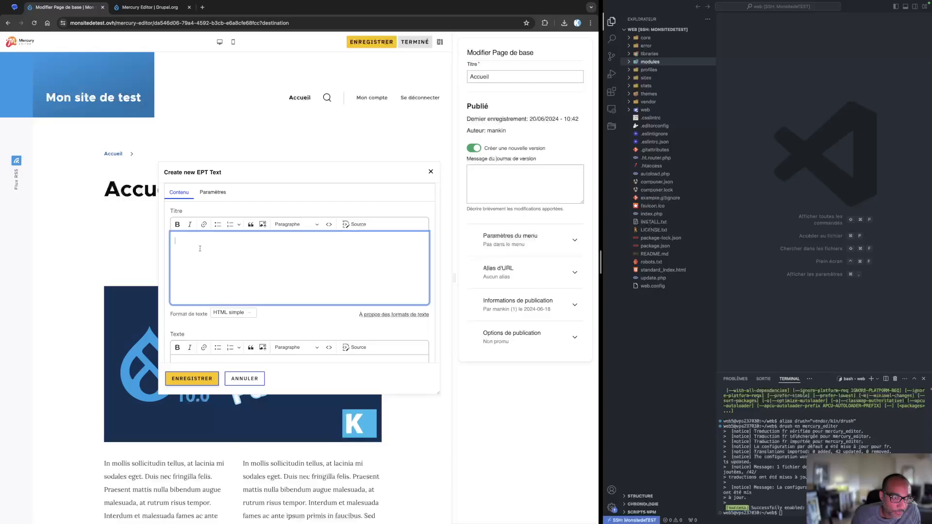
scroll(204, 272, down, 3)
click(189, 292)
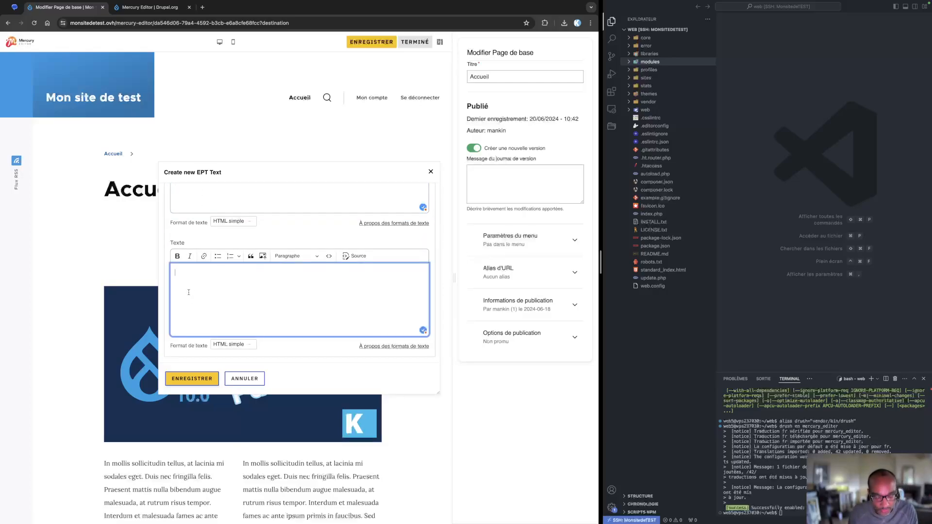
key(alt+space)
text(loremi)
key(BackSpace)
key(BackSpace)
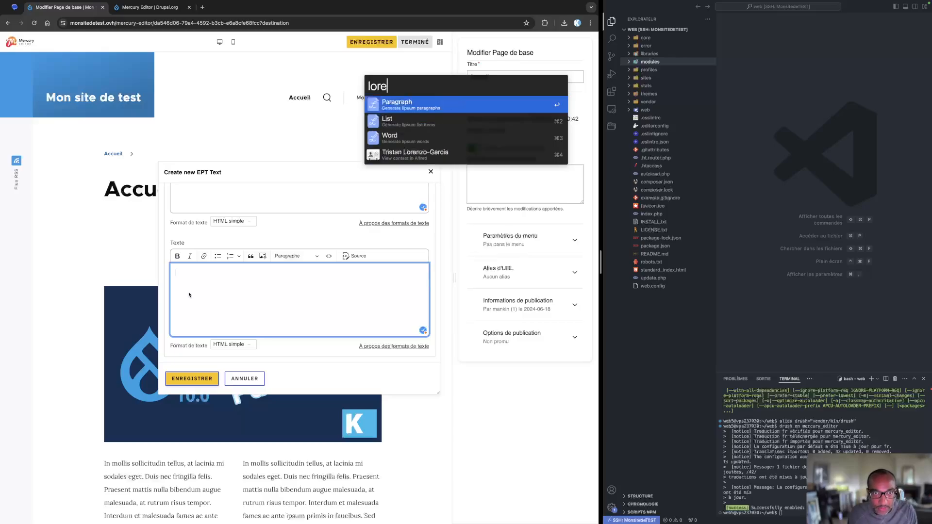
key(Return)
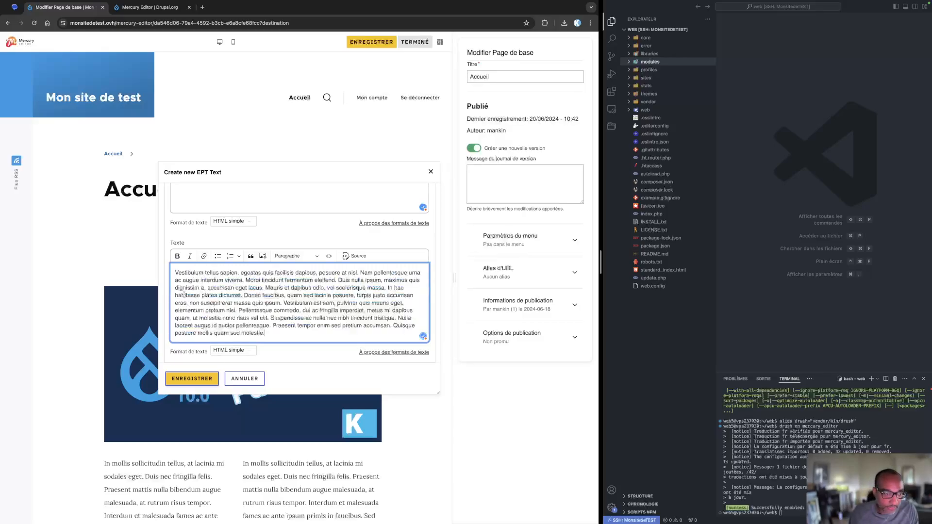
click(196, 379)
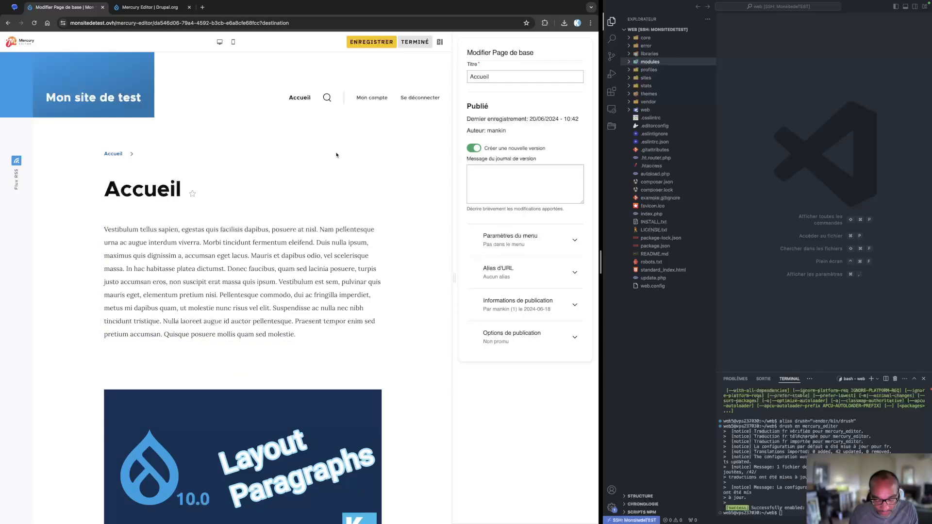
key(alt+space)
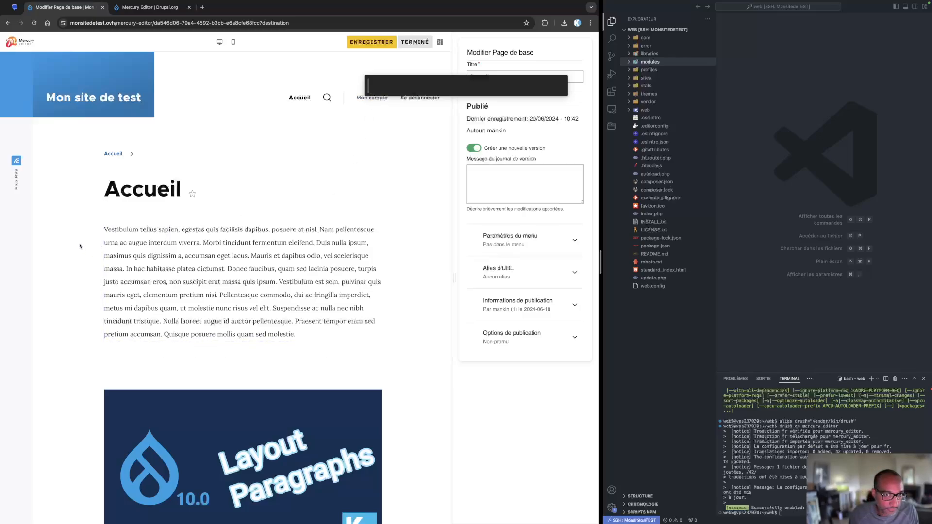
key(Escape)
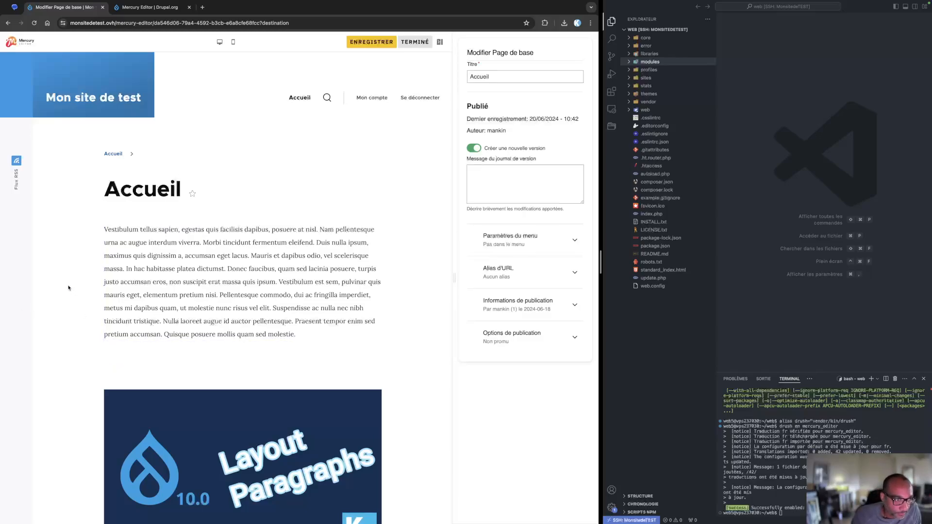
scroll(73, 288, down, 5)
scroll(78, 290, up, 4)
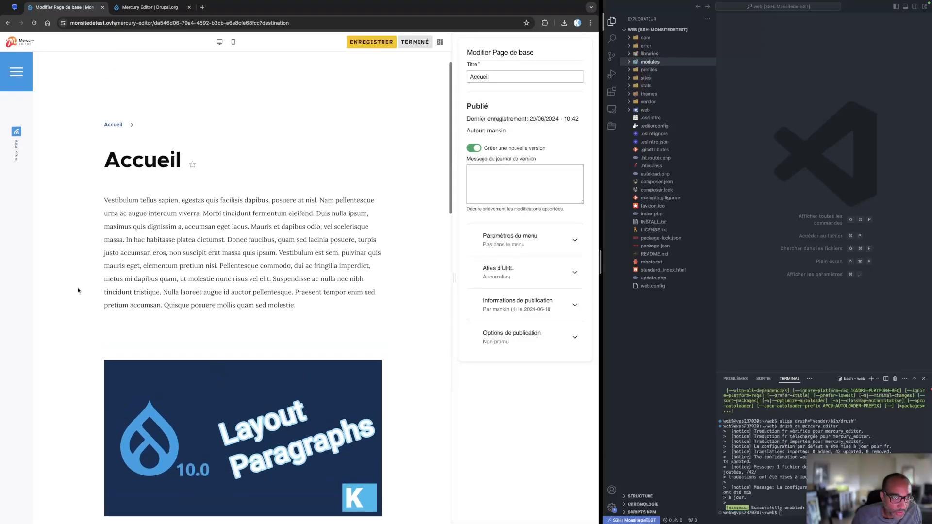
Add an EPT Text paragraph to the grid's first column and paste the lorem ipsum paragraph into its text, then save it
scroll(78, 290, up, 1)
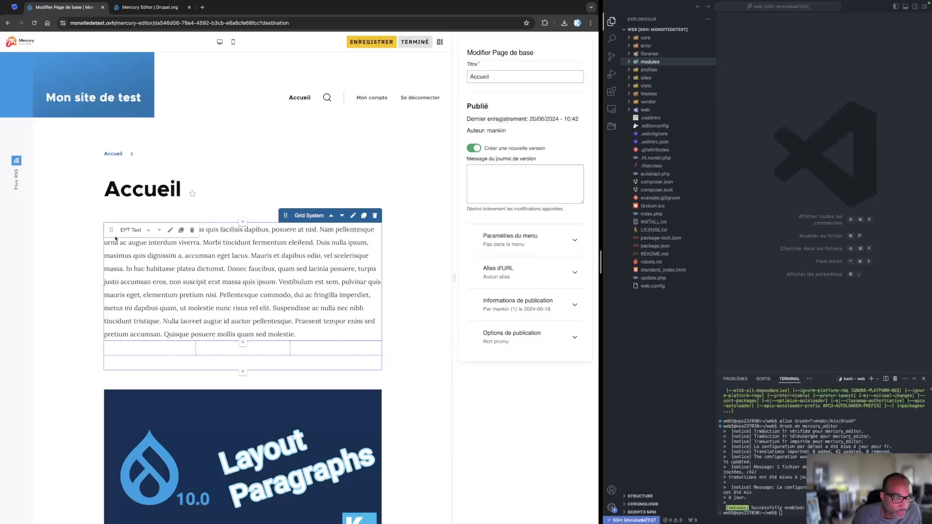
click(151, 350)
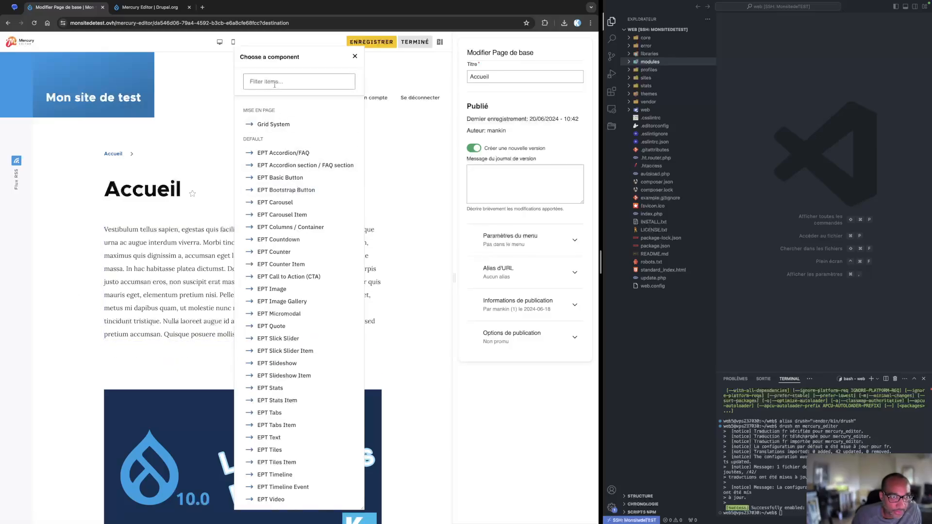
text(text)
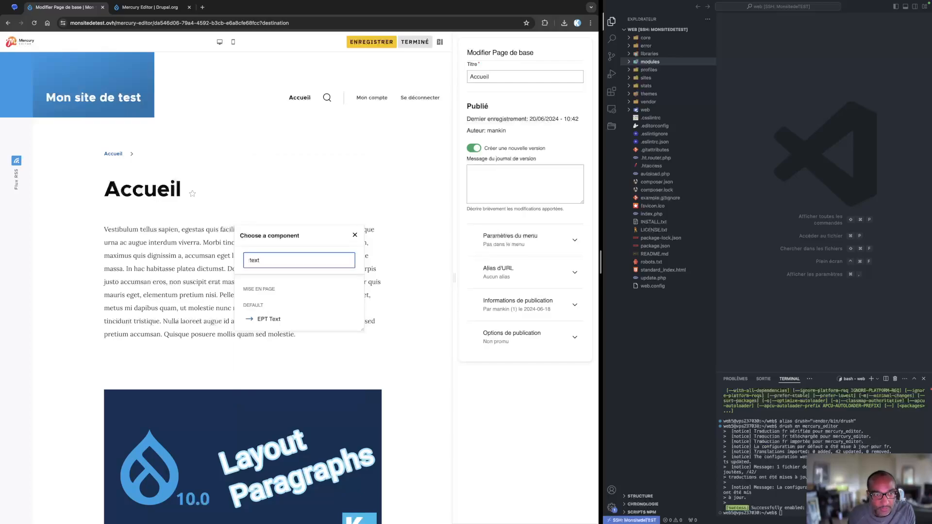
click(270, 319)
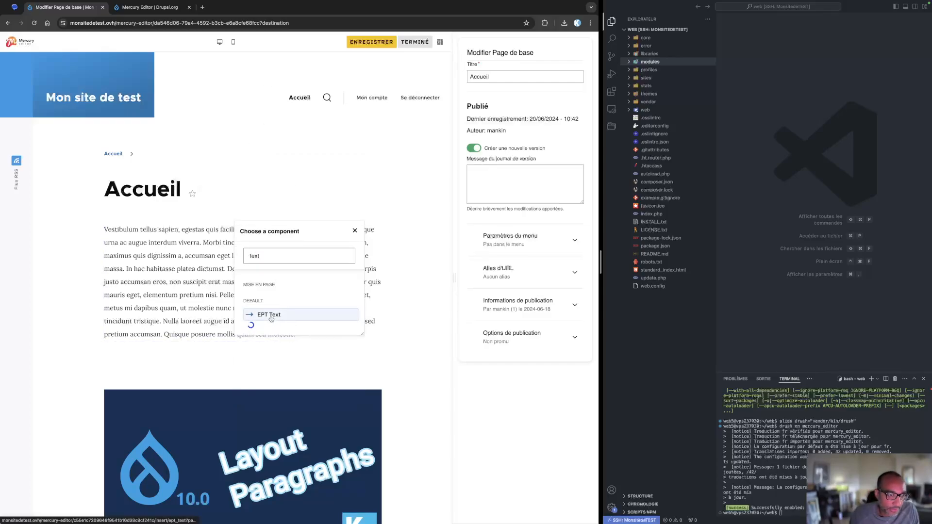
click(215, 267)
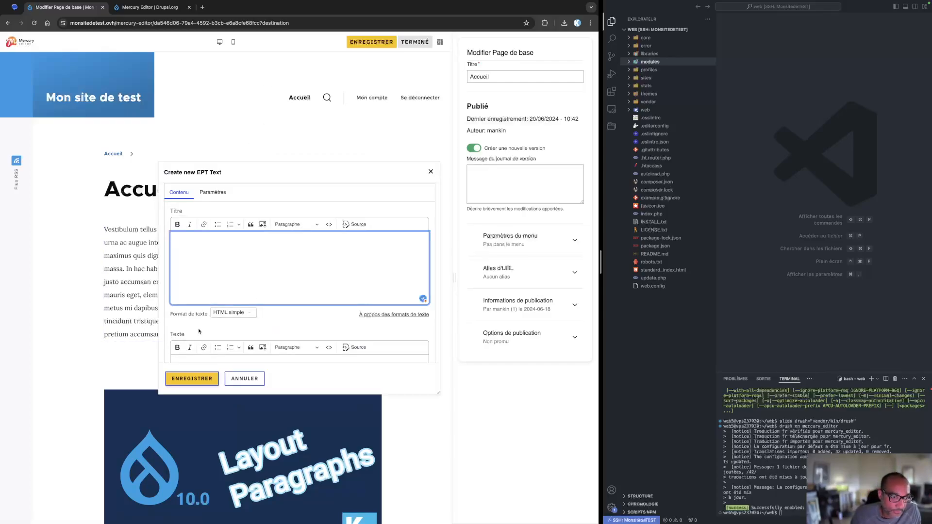
scroll(199, 331, down, 2)
click(194, 295)
text(Vestibulum tellus sapien, egestas quis facilisis dapibus, posuere at nisl. Nam pellentesque urna ac augue interdum viverra. Morbi tincidunt fermentum eleifend. Duis nulla ipsum, maximus quis dignissim a, accumsan eget lacus. Mauris et dapibus odio, vel scelerisque massa. In hac habitasse platea dictumst. Donec faucibus, quam sed lacinia posuere, turpis justo accumsan eros, non suscipit erat massa quis ipsum. Vestibulum est sem, pulvinar quis mauris eget, elementum pretium nisi. Pellentesque commodo, dui ac fringilla imperdiet, metus mi dapibus quam, ut molestie nunc risus vel elit. Suspendisse ac nulla nec nibh tincidunt tristique. Nulla laoreet augue id auctor pellentesque. Praesent tempor enim sed pretium accumsan. Quisque posuere mollis quam sed molestie.)
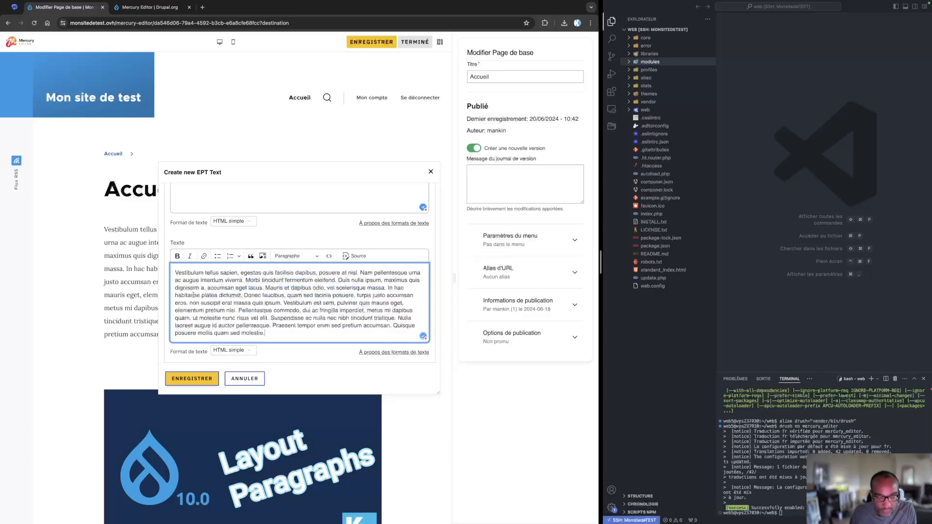
click(192, 379)
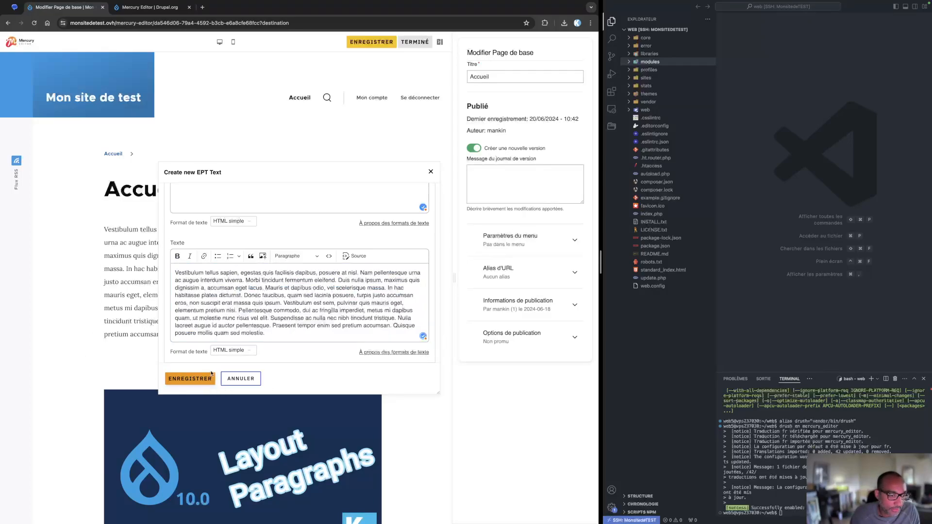
Duplicate the first column's text paragraph and move the copy into the grid's second column
scroll(182, 334, down, 2)
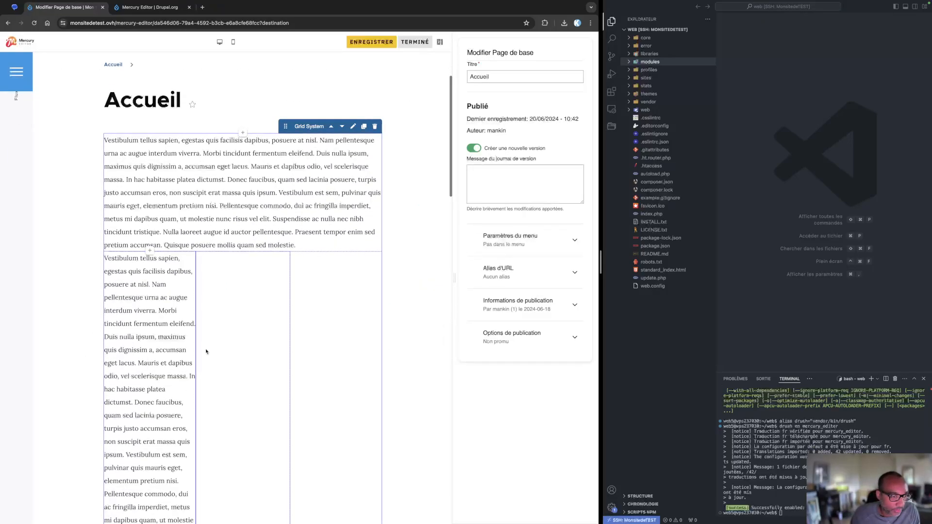
click(179, 260)
scroll(131, 418, down, 6)
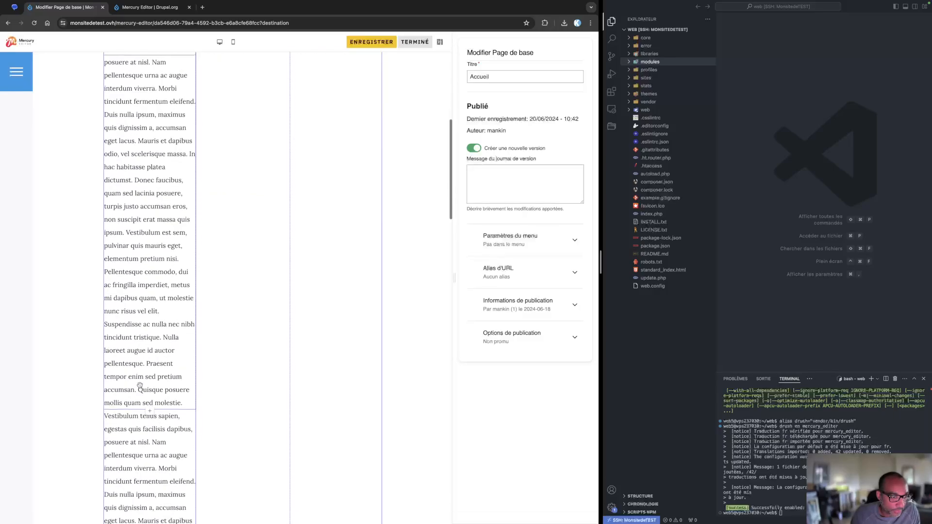
drag(116, 354, 226, 197)
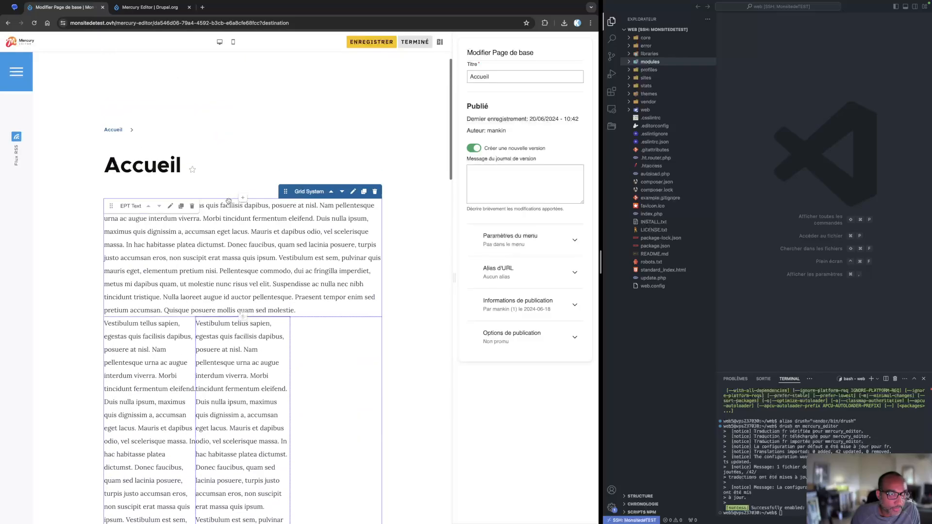
Duplicate the second column's text paragraph and move the copy into the grid's third column
click(271, 327)
scroll(247, 370, down, 5)
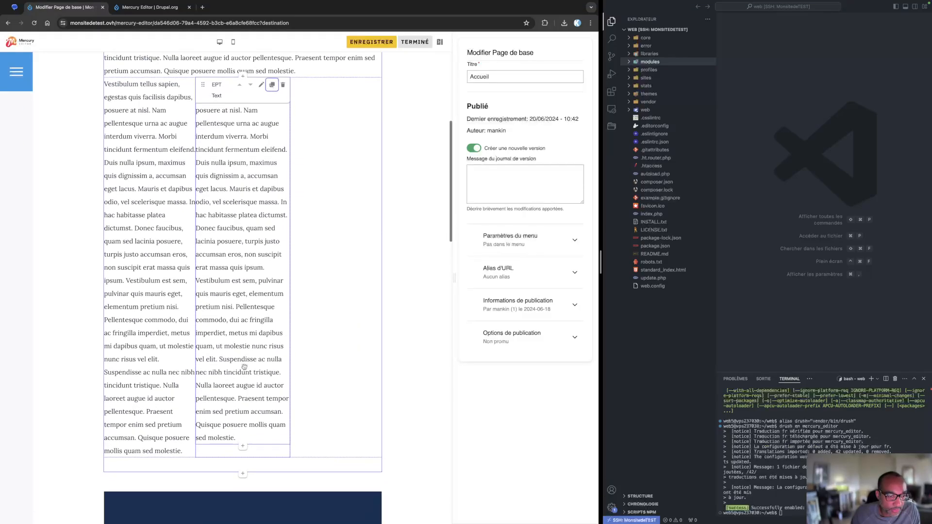
click(271, 132)
drag(201, 132, 299, 139)
scroll(278, 221, down, 5)
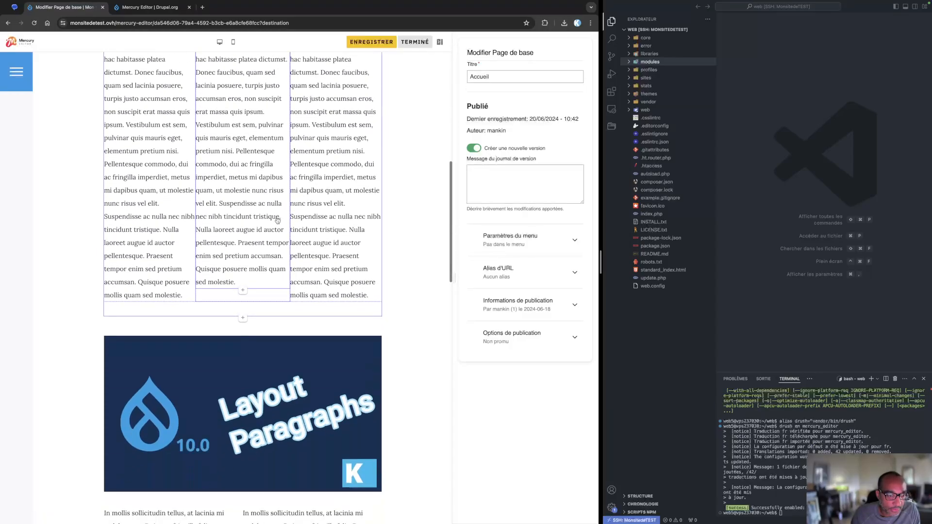
click(243, 291)
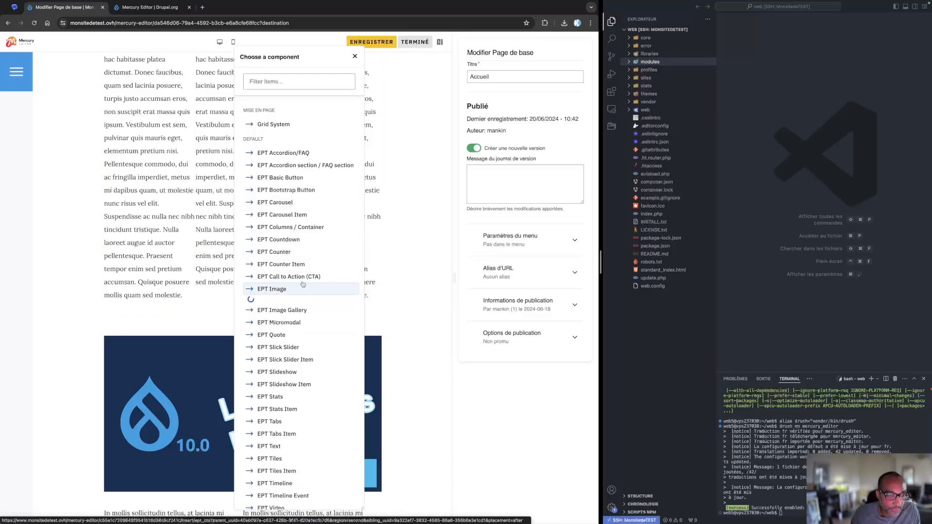
click(198, 387)
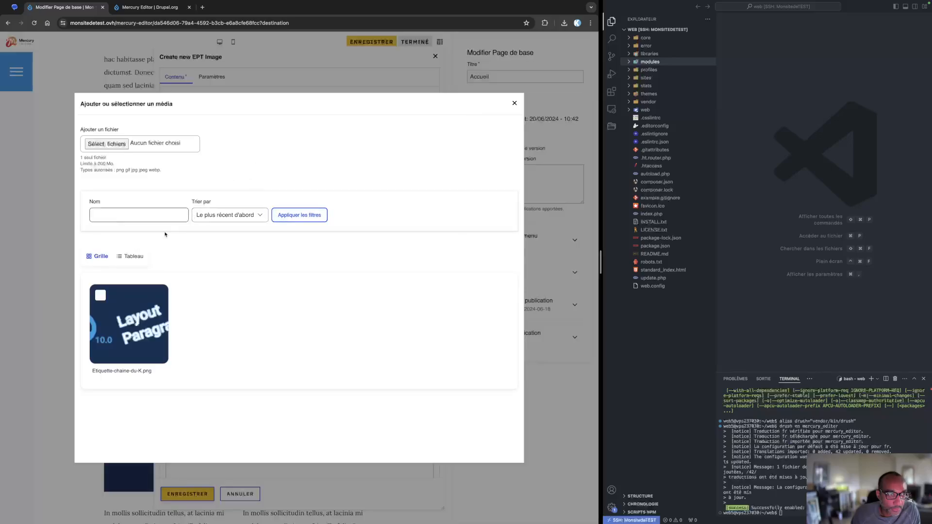
click(99, 295)
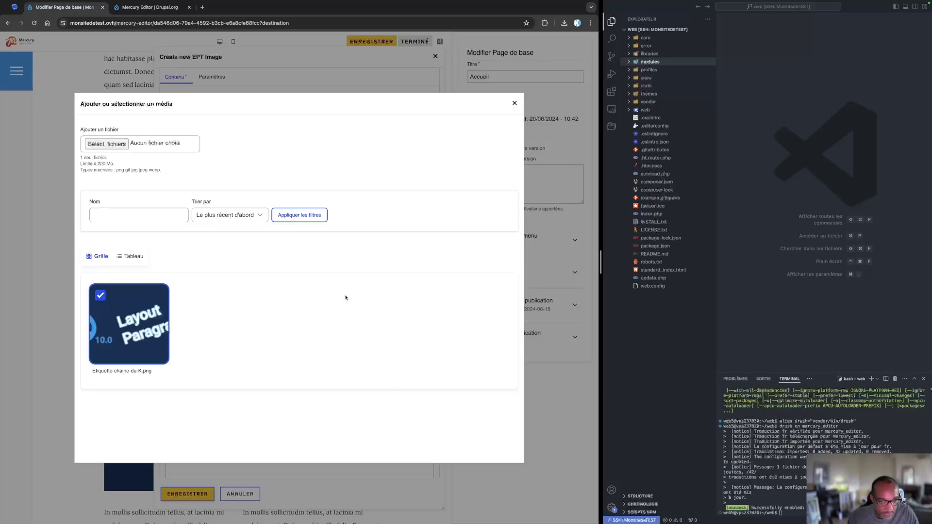
click(514, 104)
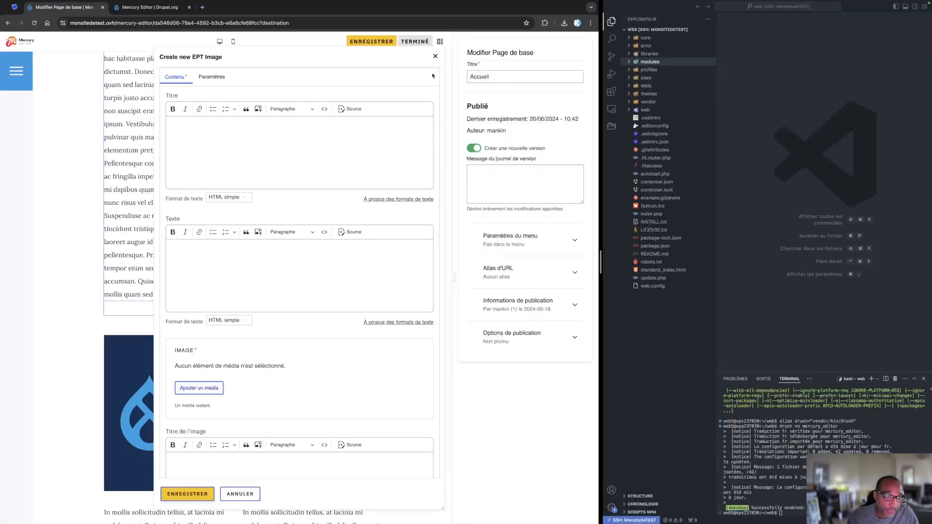
click(434, 57)
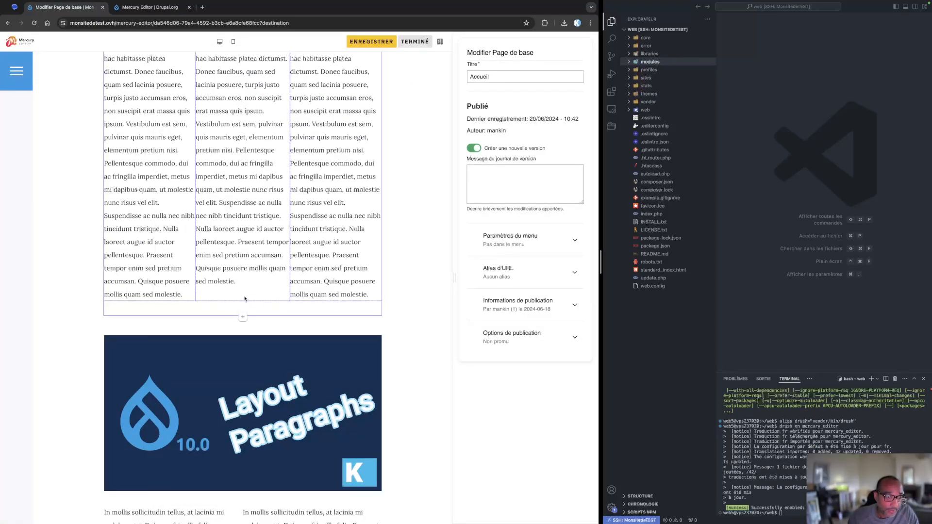
Move the Layout Paragraphs image into the grid's middle column and add a pasted lorem ipsum EPT Text paragraph below the columns
drag(110, 341, 217, 298)
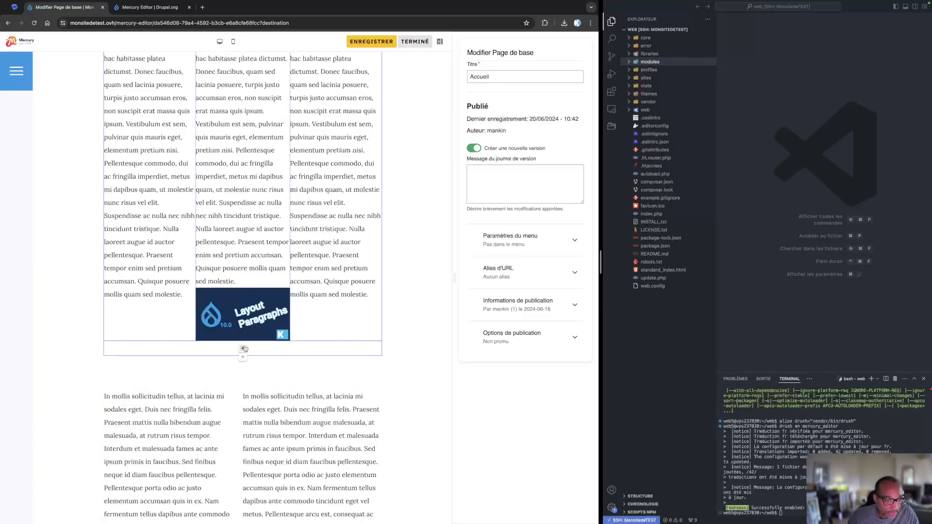
click(244, 349)
click(263, 82)
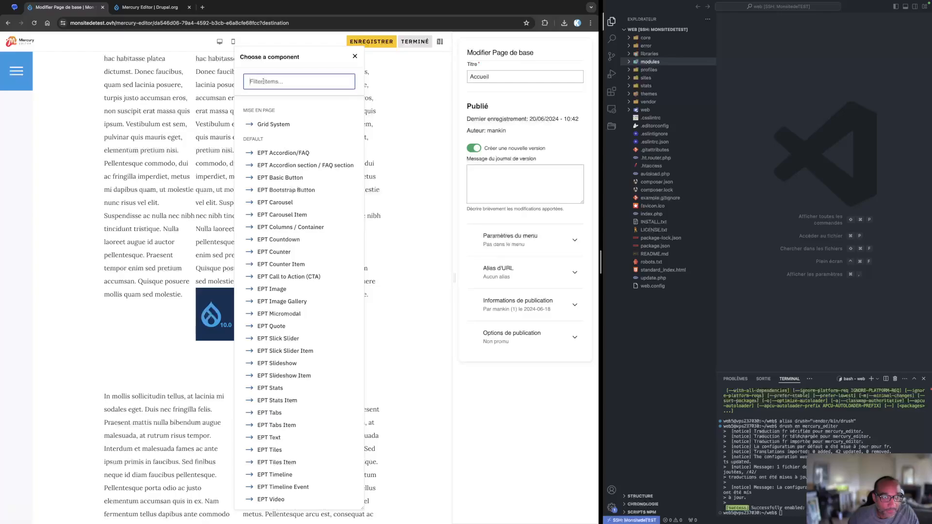
text(text)
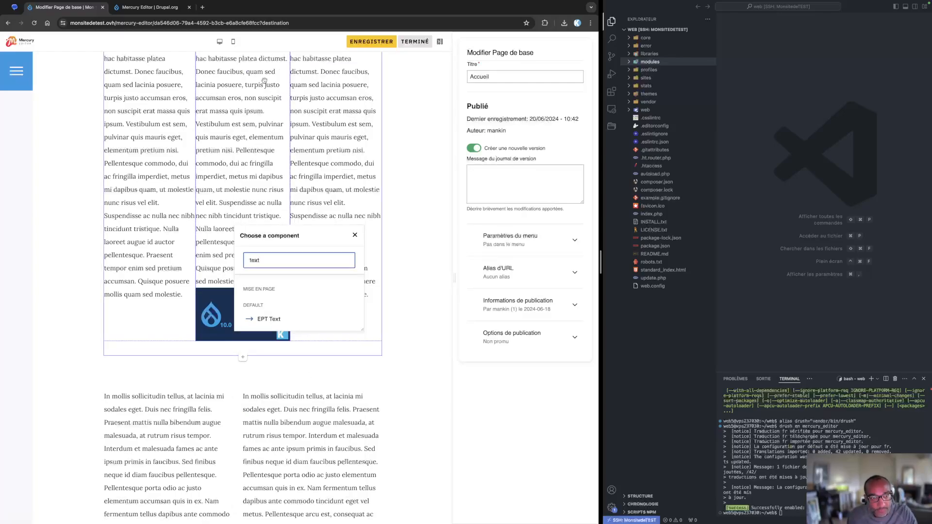
click(272, 322)
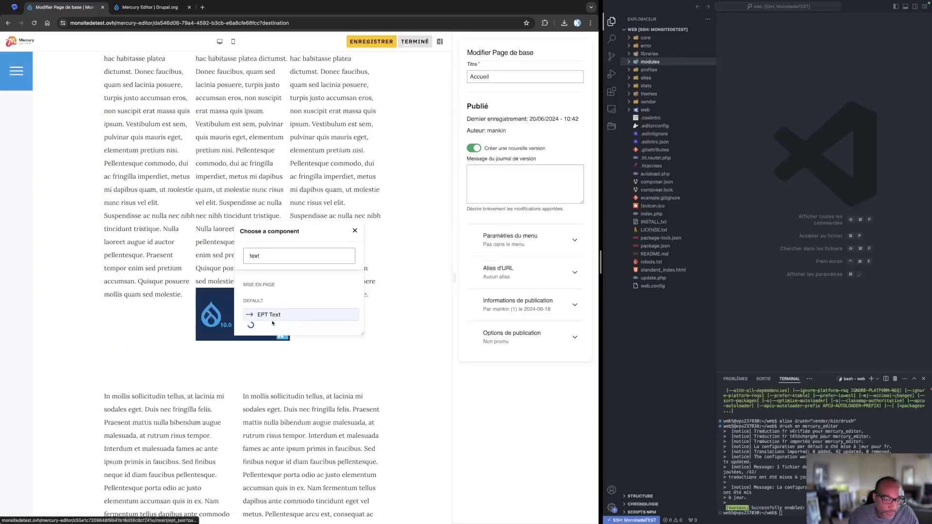
scroll(199, 318, down, 1)
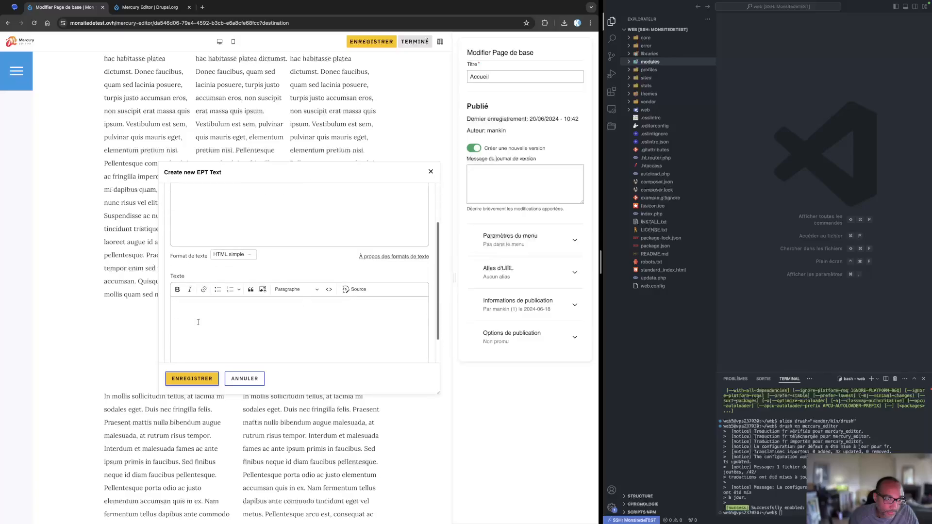
scroll(198, 322, down, 1)
click(185, 296)
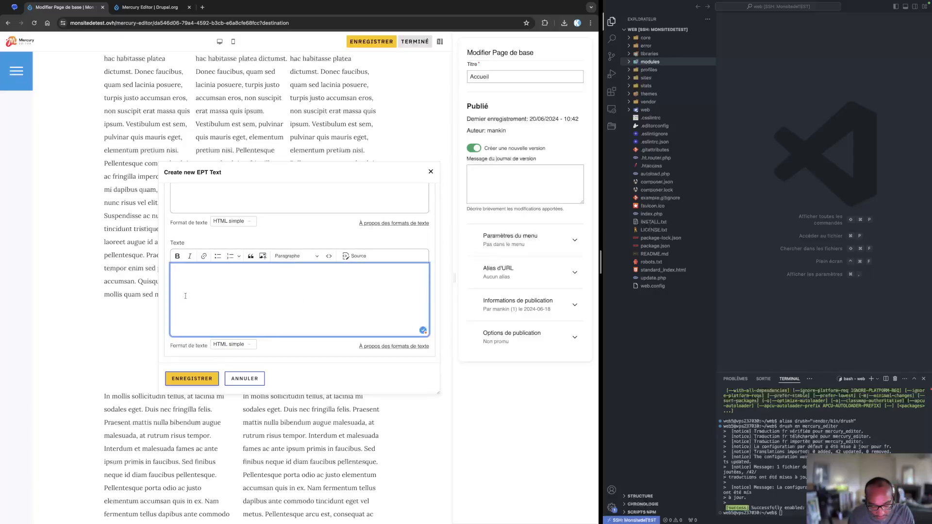
key(super+shift+v)
key(Down)
key(Return)
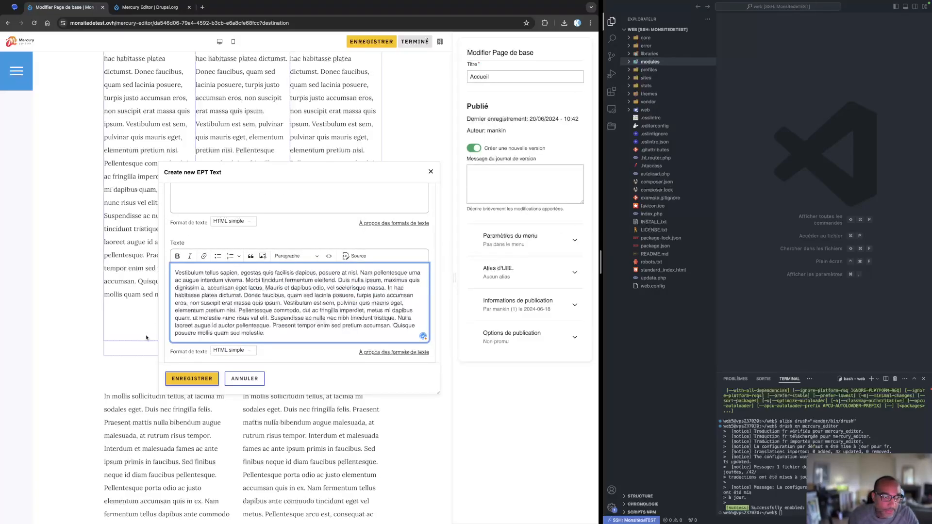
click(192, 379)
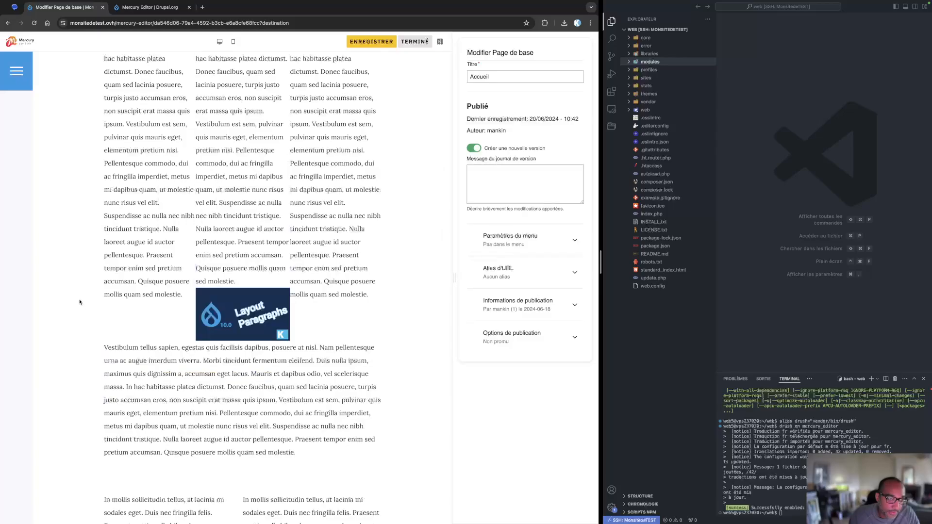
Scroll through the page to review the grid section and the paragraphs below it
scroll(116, 350, down, 3)
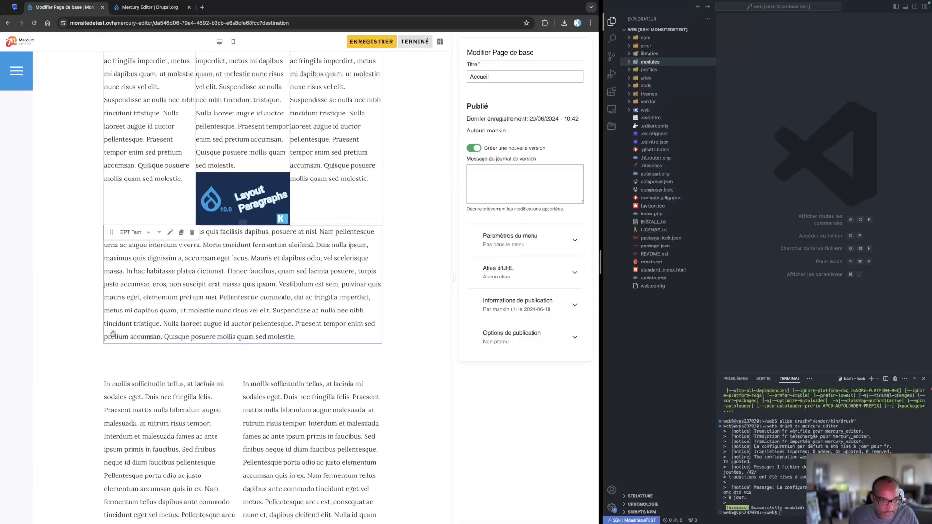
scroll(114, 339, down, 10)
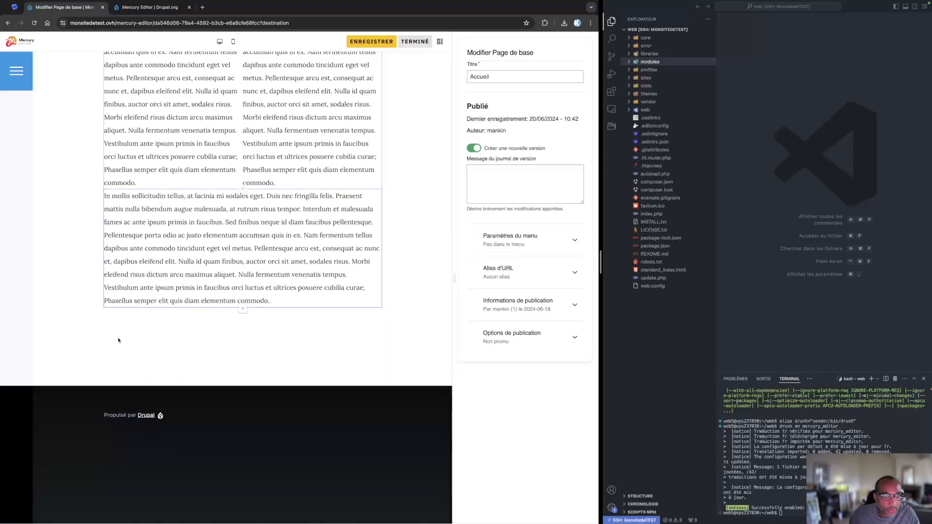
scroll(118, 340, up, 10)
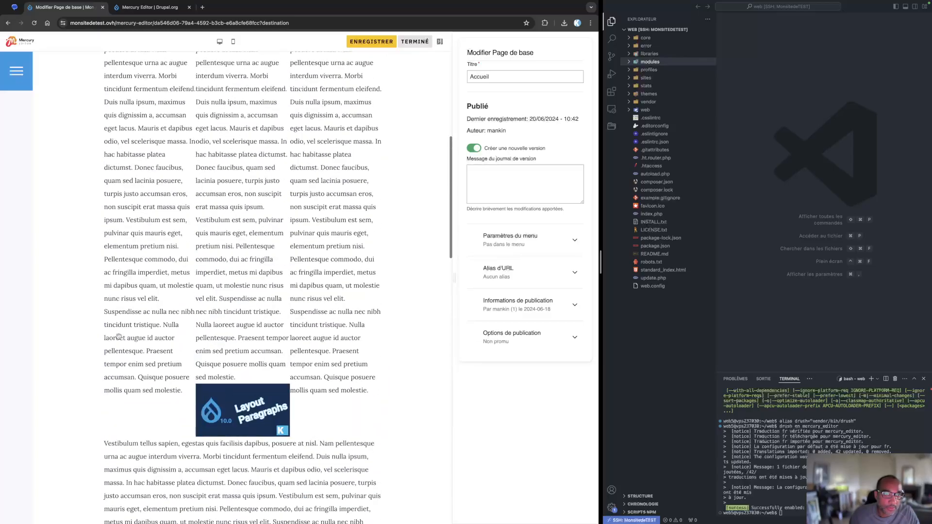
scroll(118, 336, up, 8)
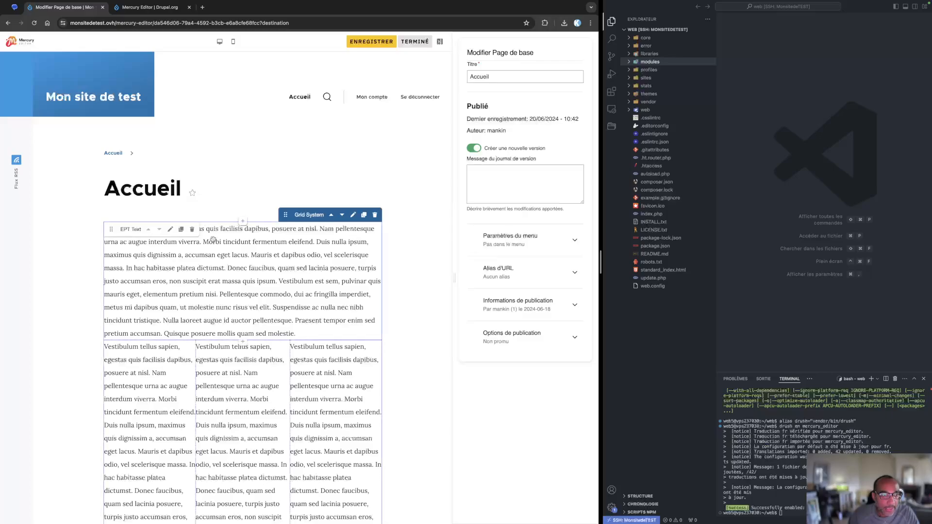
drag(251, 282, 241, 375)
scroll(241, 375, down, 8)
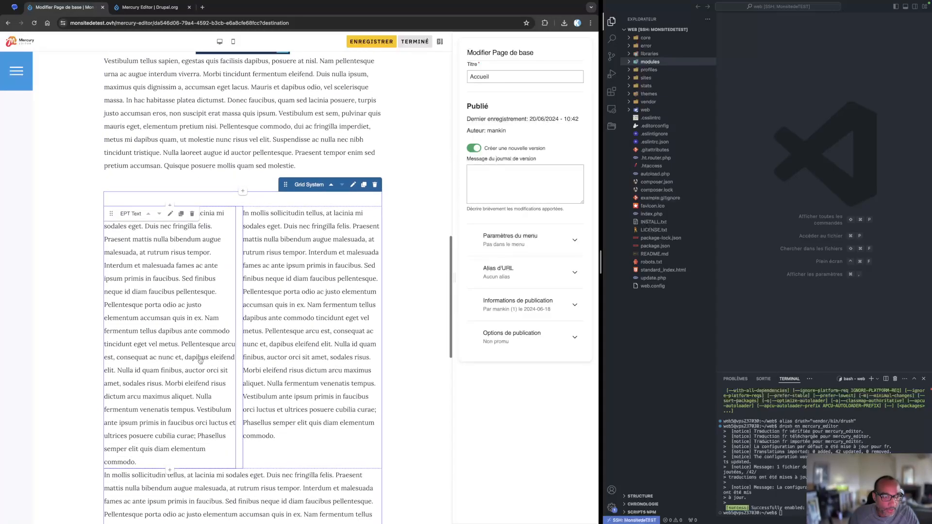
scroll(209, 370, down, 8)
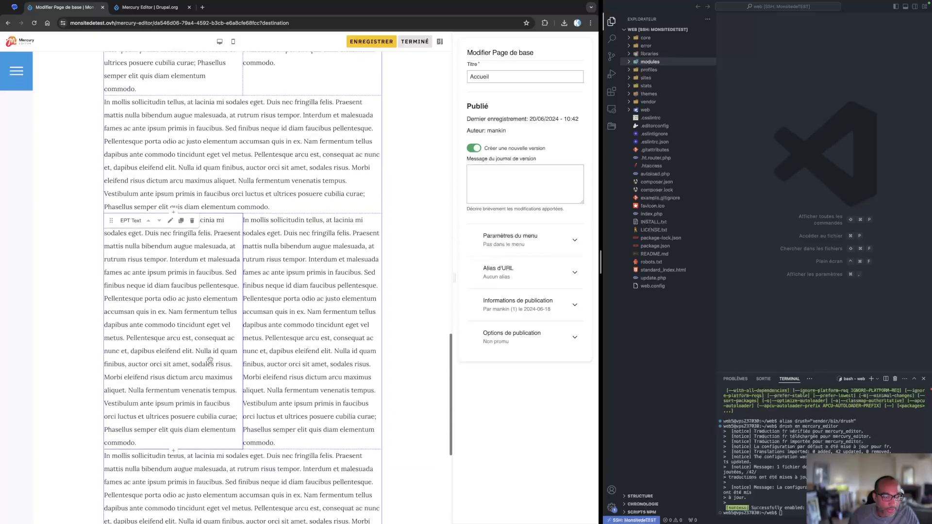
scroll(193, 392, down, 3)
scroll(215, 355, up, 18)
mouse_move(215, 353)
scroll(221, 370, down, 1)
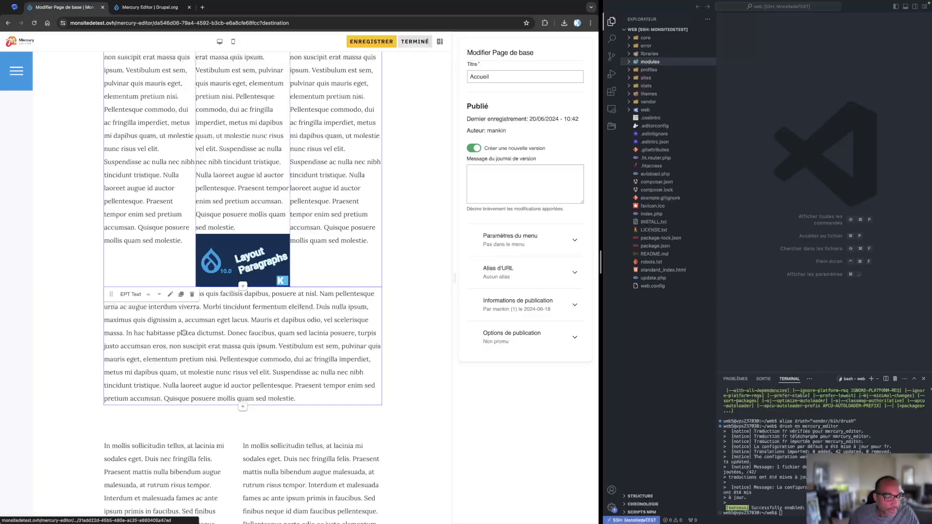
Set the top margin of the text paragraph below the image to 50 in its design options and save
click(170, 294)
click(214, 192)
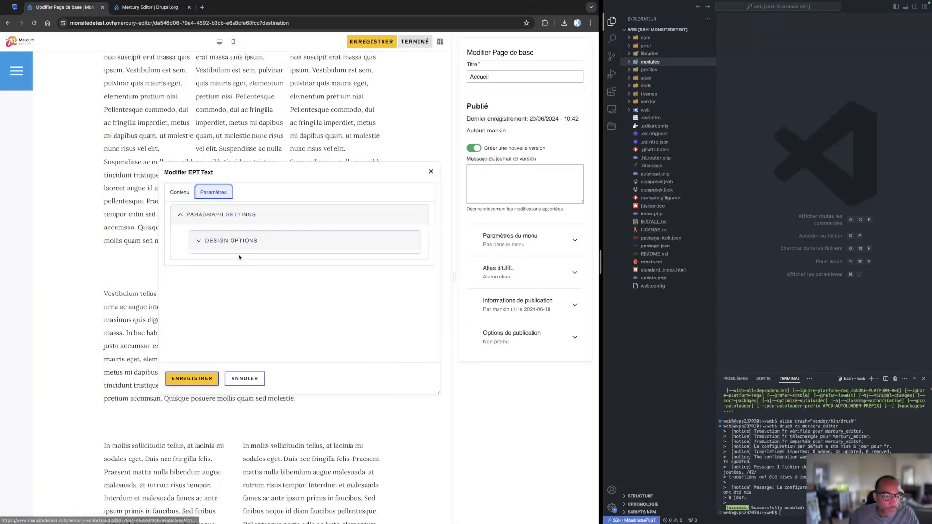
click(239, 247)
click(293, 265)
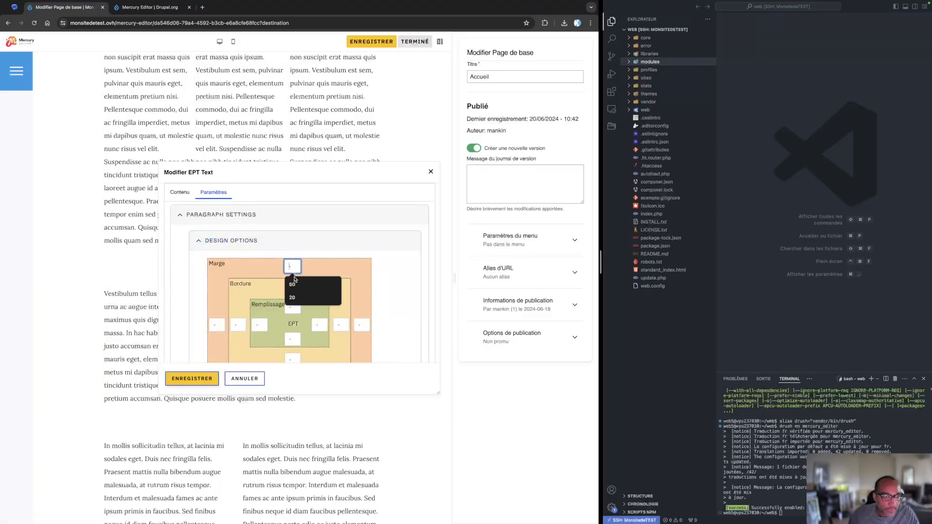
click(292, 284)
click(190, 379)
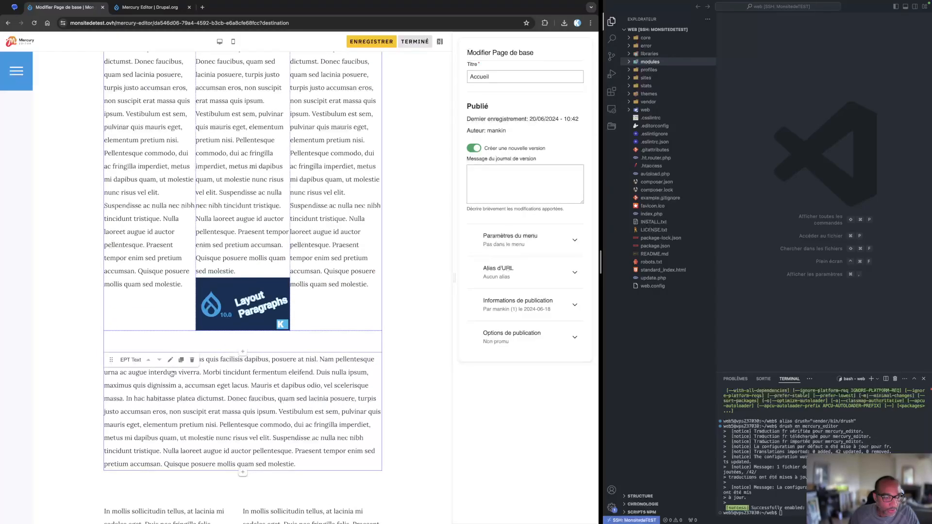
Set the right margin of the first grid column's text paragraph to 20 in its design options and save
scroll(224, 275, down, 7)
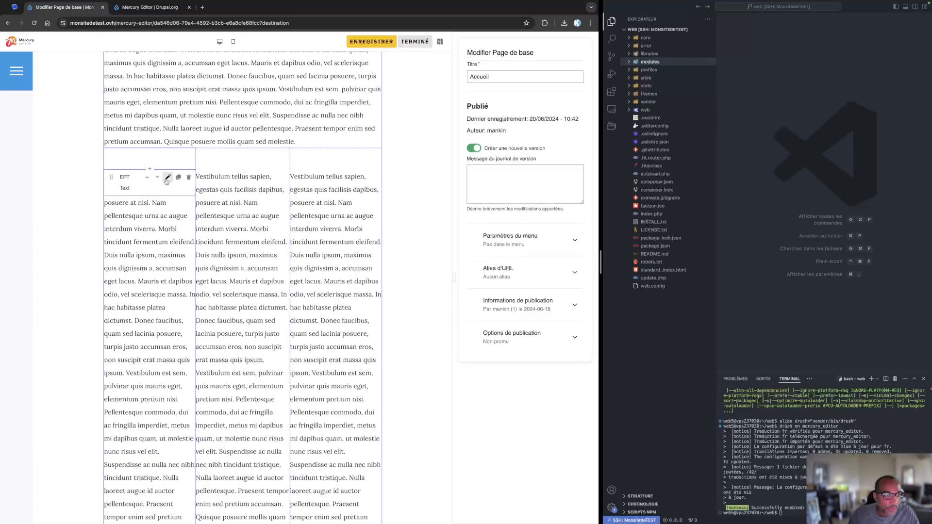
click(168, 177)
click(213, 192)
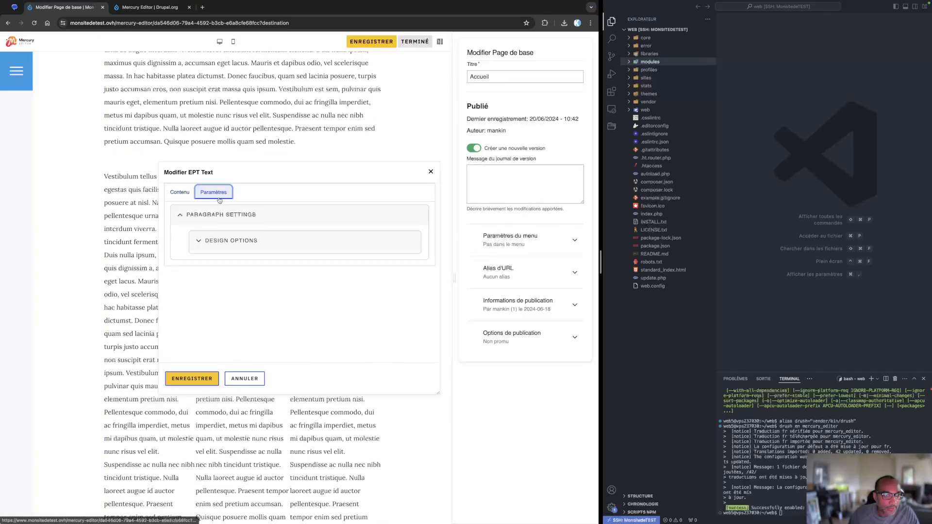
click(217, 241)
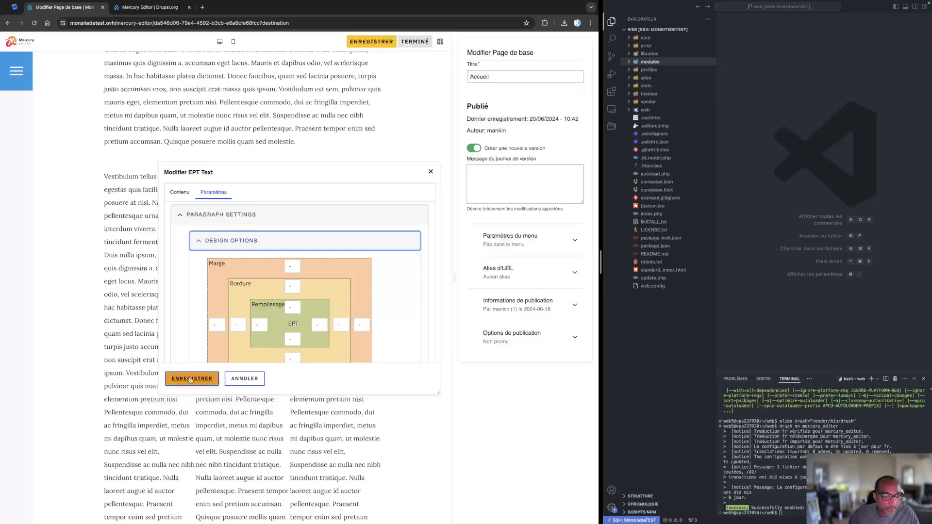
click(293, 266)
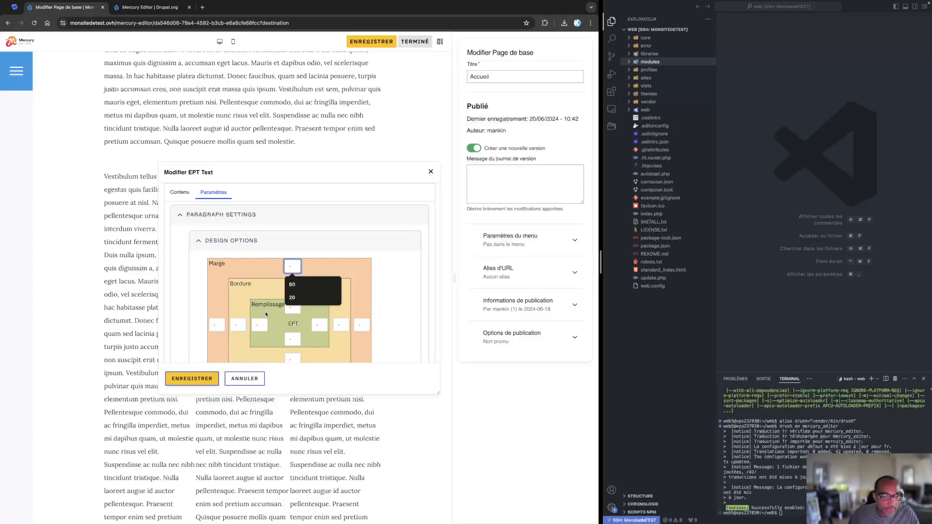
click(364, 325)
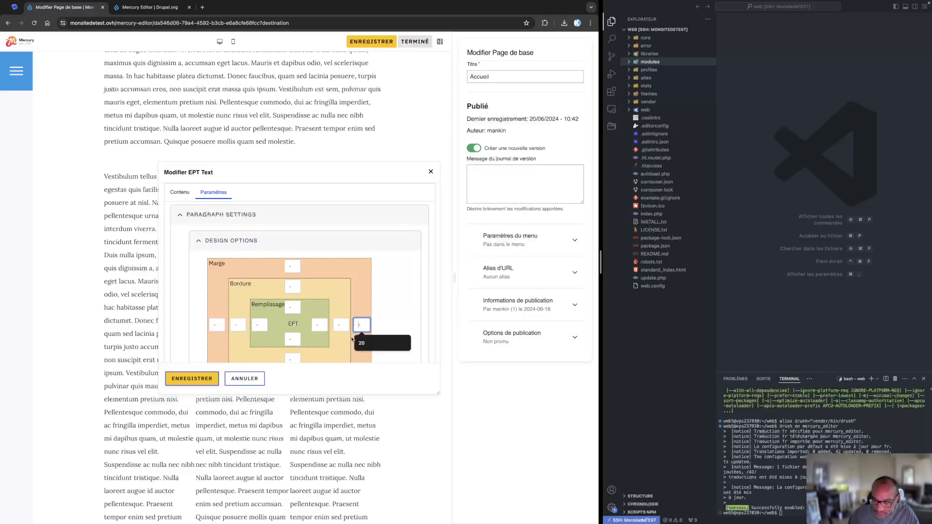
click(362, 343)
click(190, 379)
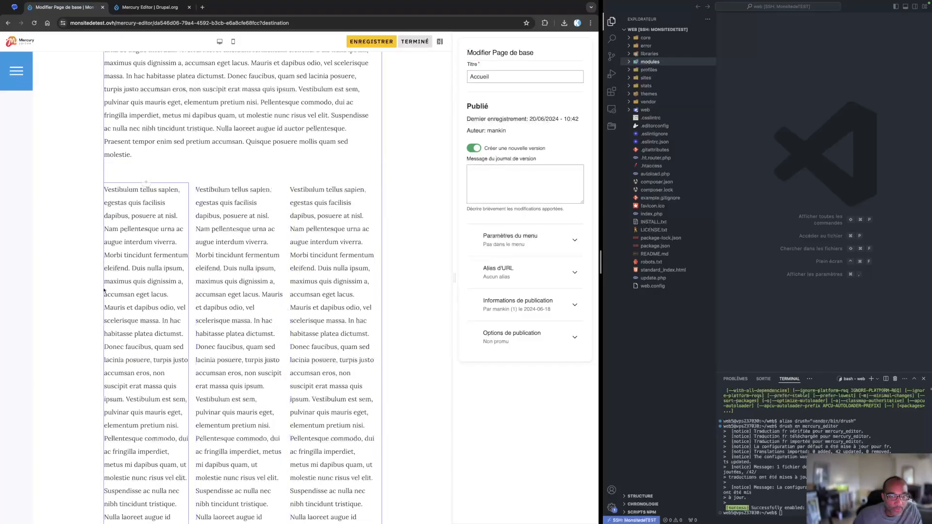
Save the Accueil page and finish editing in Mercury Editor
scroll(76, 291, up, 3)
scroll(77, 291, down, 10)
scroll(76, 291, up, 10)
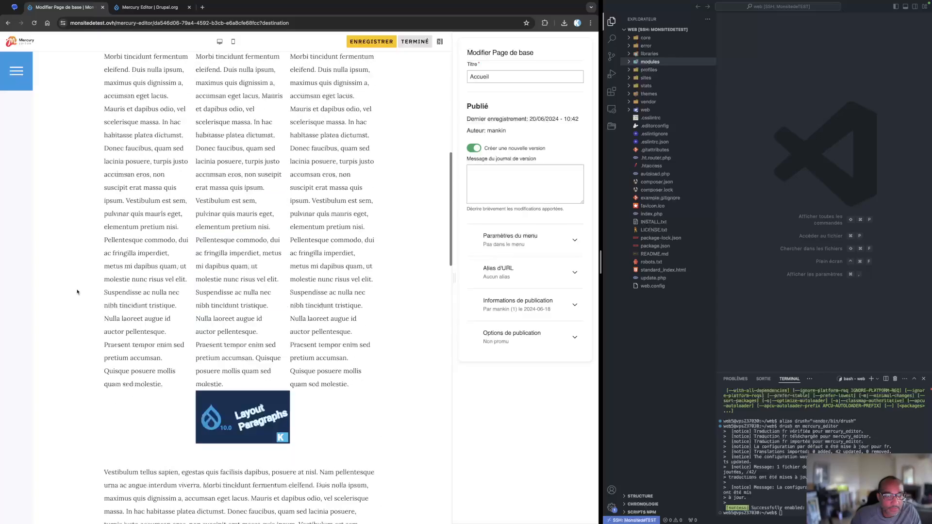
click(371, 42)
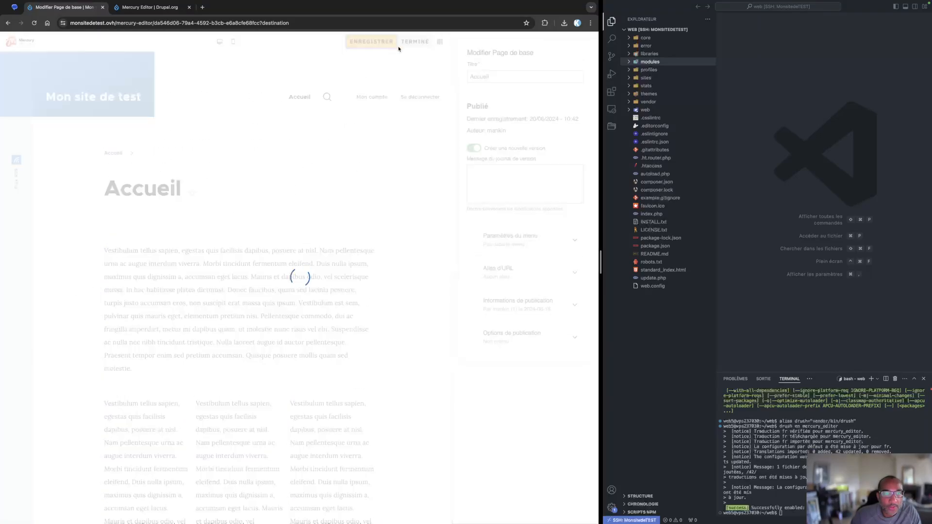
click(415, 42)
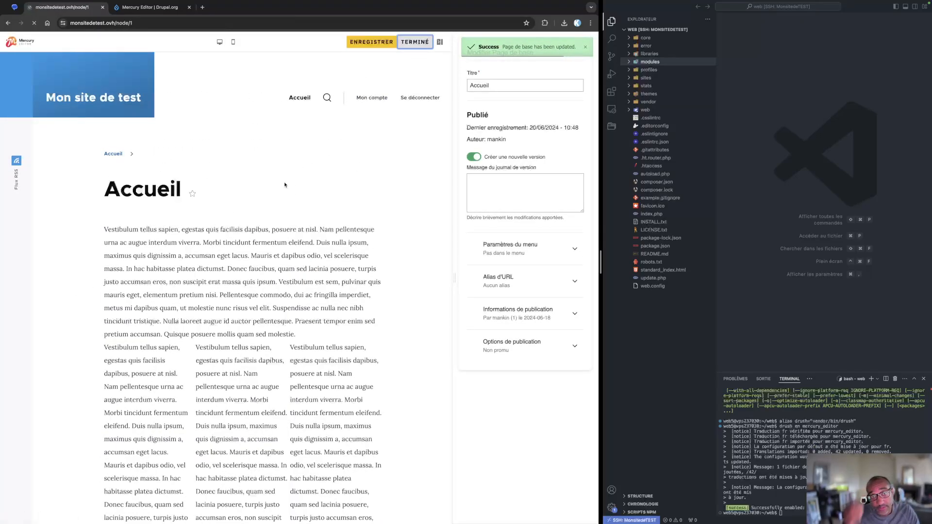
Scroll through the published Accueil page to review the grid section and paragraphs
scroll(152, 303, down, 5)
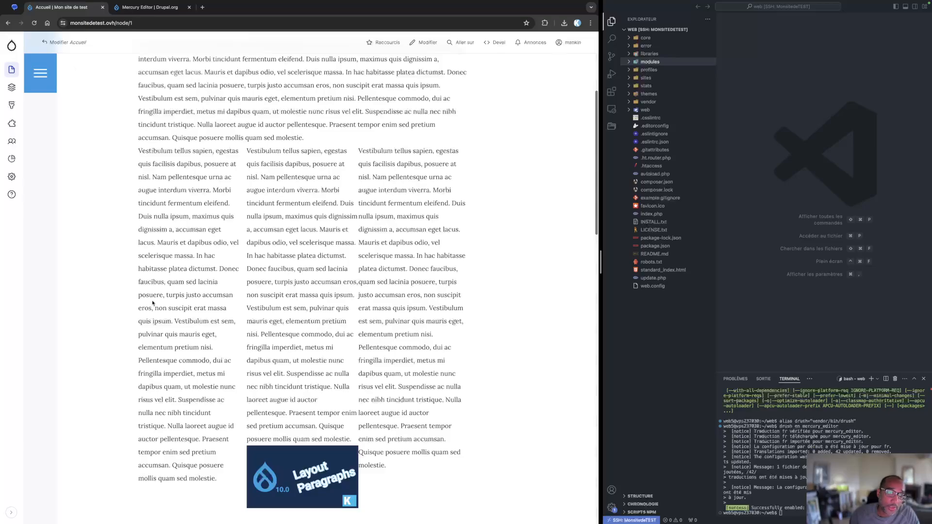
scroll(152, 304, down, 5)
scroll(153, 305, down, 15)
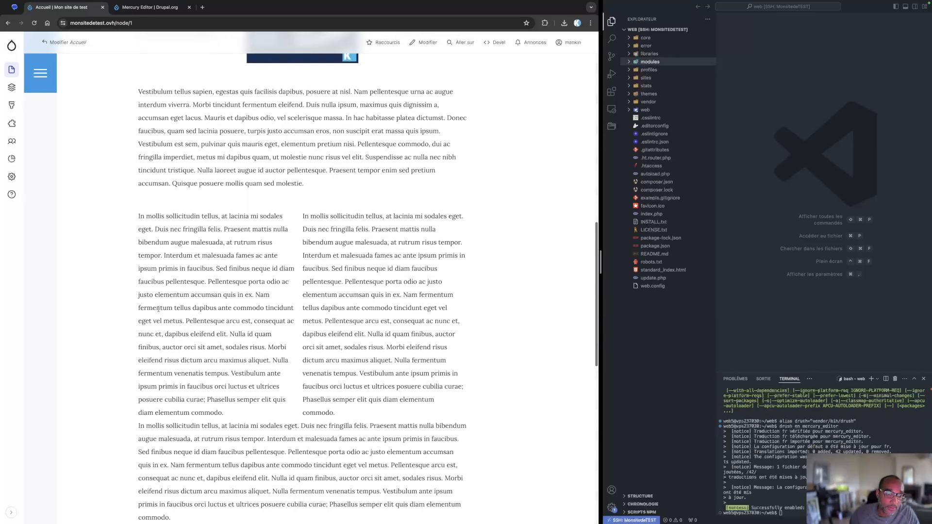
scroll(158, 309, up, 10)
scroll(159, 309, up, 10)
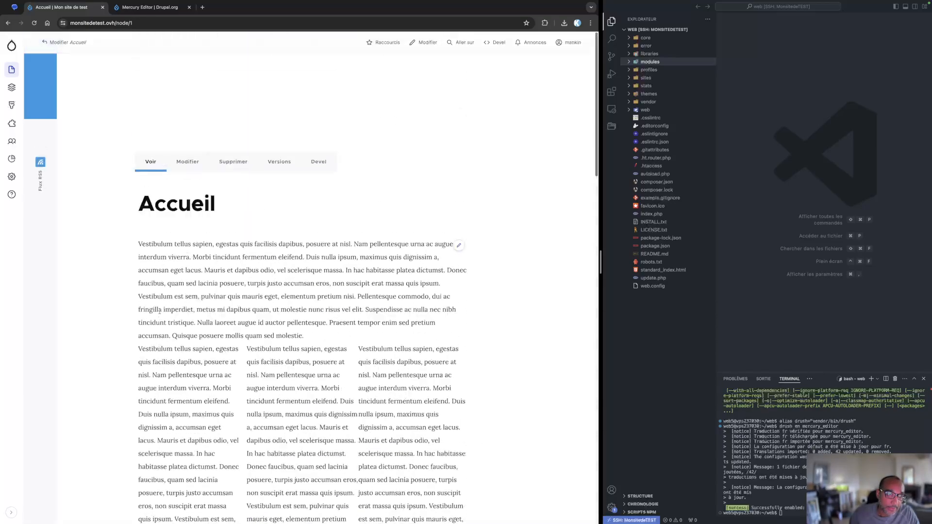